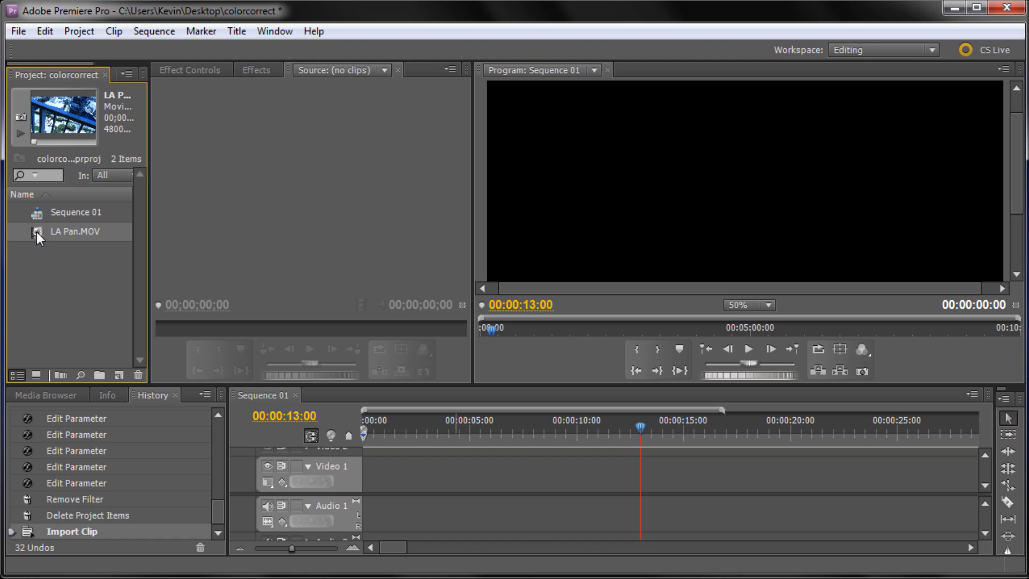
- Place LA Pan.MOV at the start of Video 1 and trim both its ends so it runs about 00:00:21:15
drag(43, 240, 372, 469)
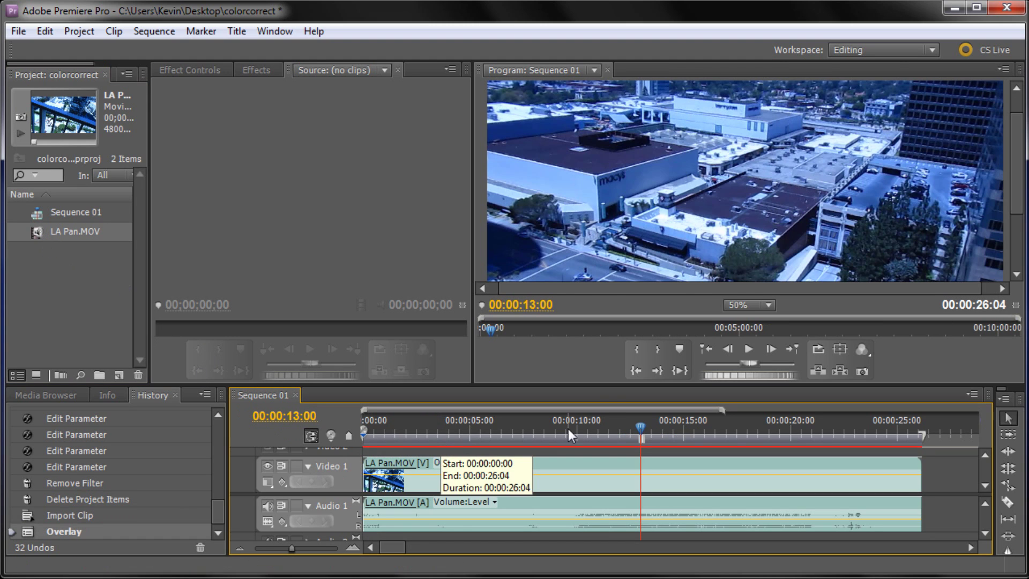
drag(645, 428, 433, 483)
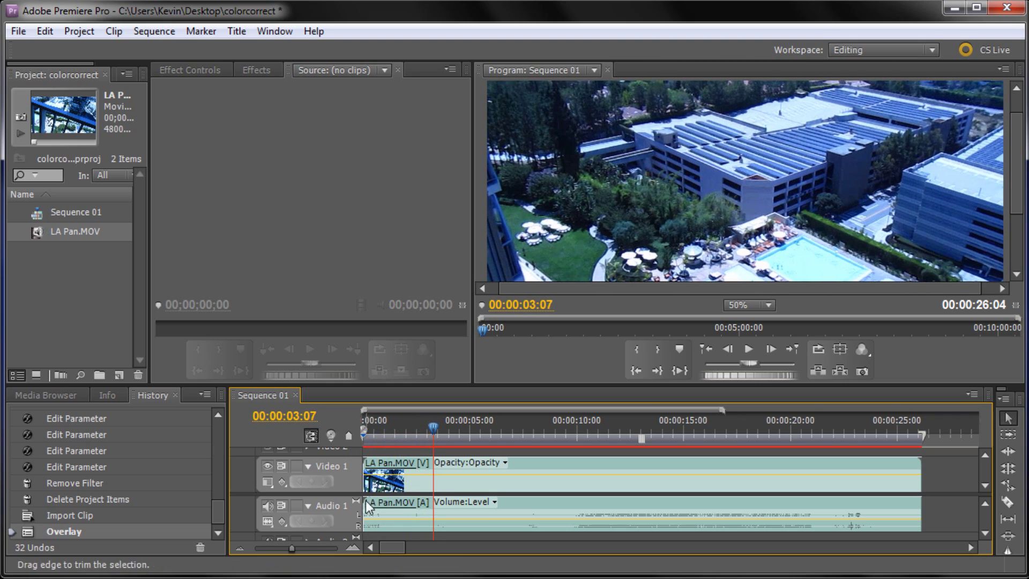
drag(367, 506, 433, 480)
drag(545, 482, 475, 492)
drag(431, 426, 828, 467)
drag(820, 424, 805, 441)
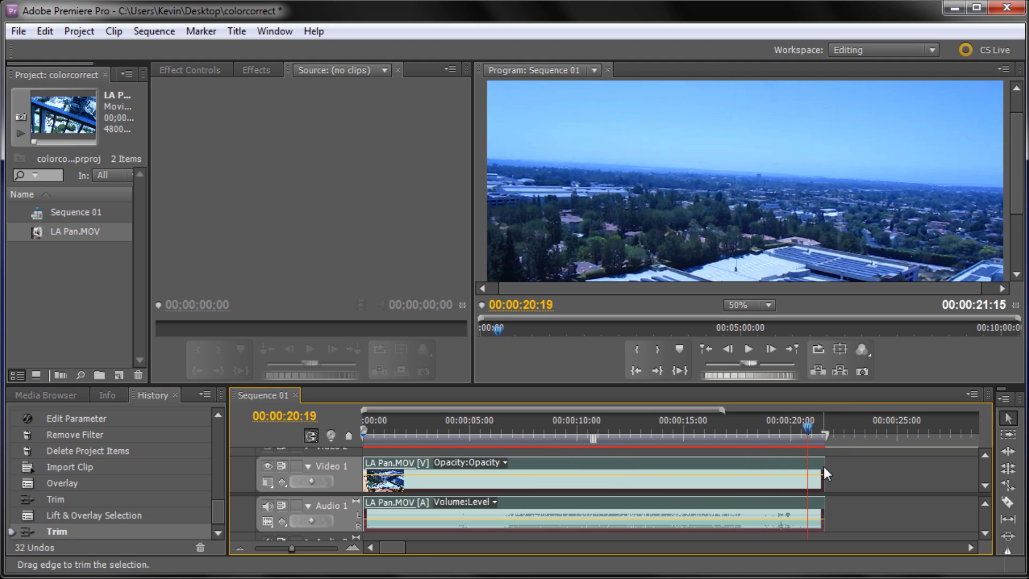
- Unlink the LA Pan.MOV clip's audio from its video and delete the audio part from Audio 1
drag(802, 429, 614, 451)
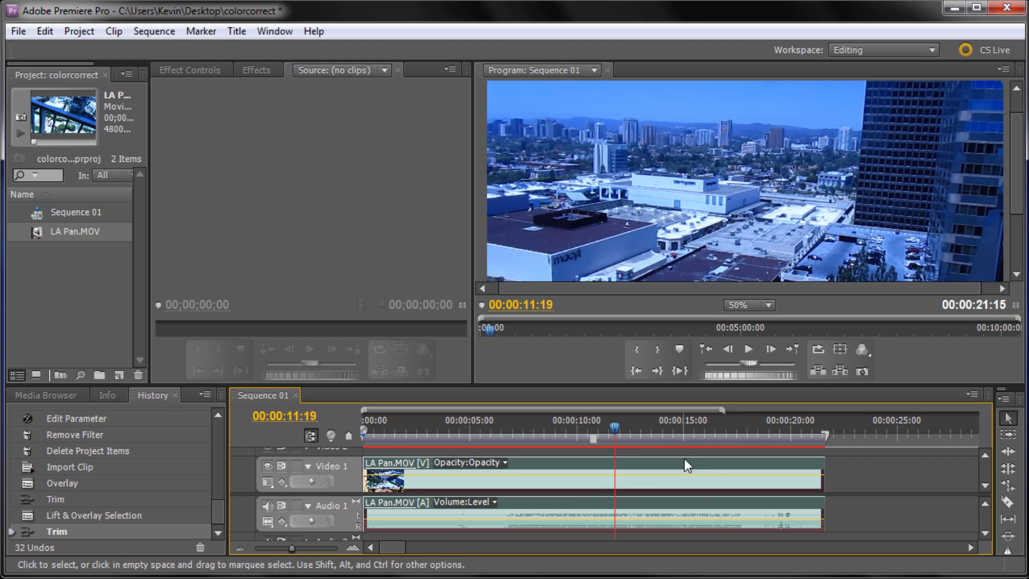
drag(615, 421, 770, 470)
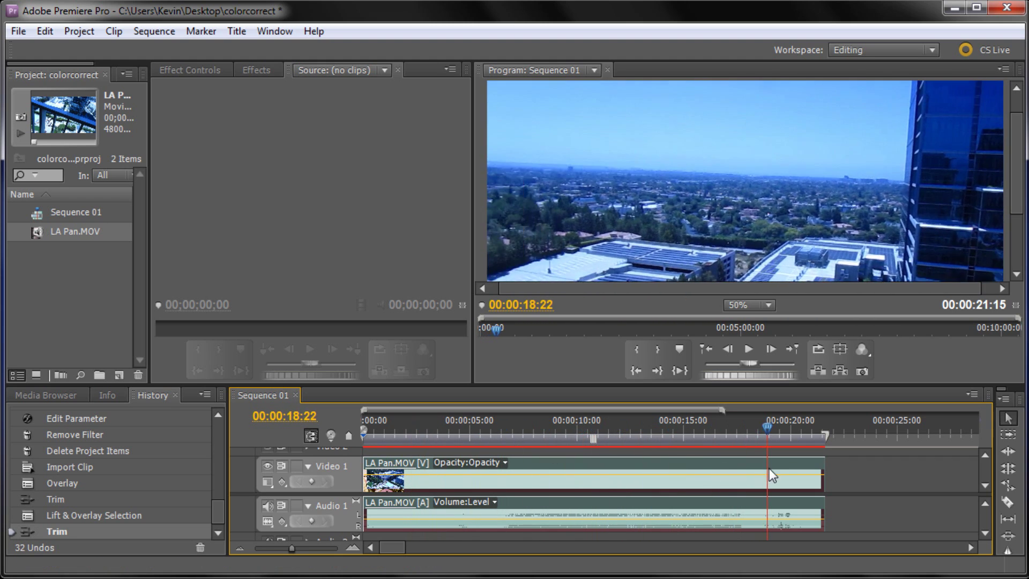
right_click(625, 470)
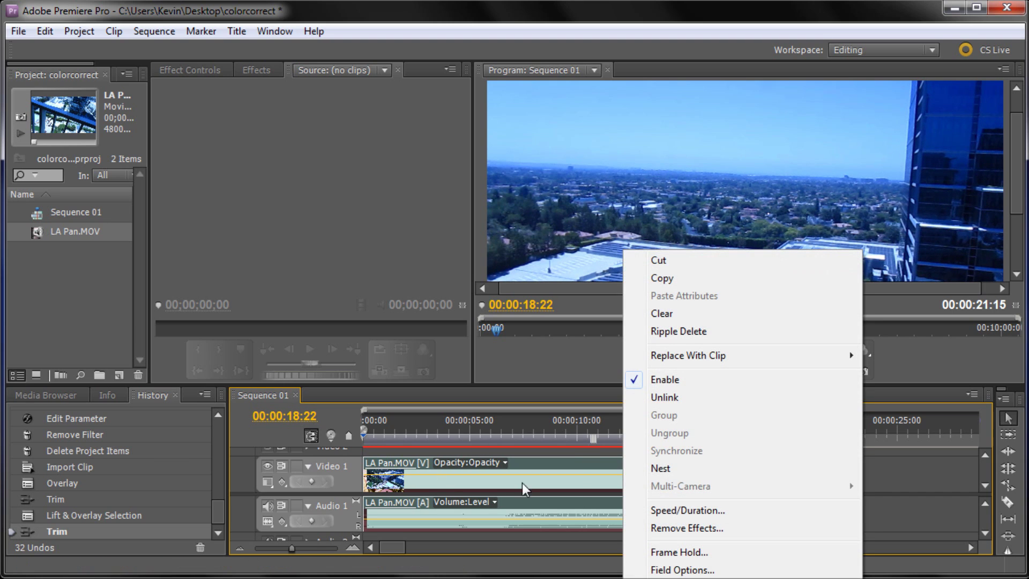
click(663, 398)
click(854, 478)
click(718, 464)
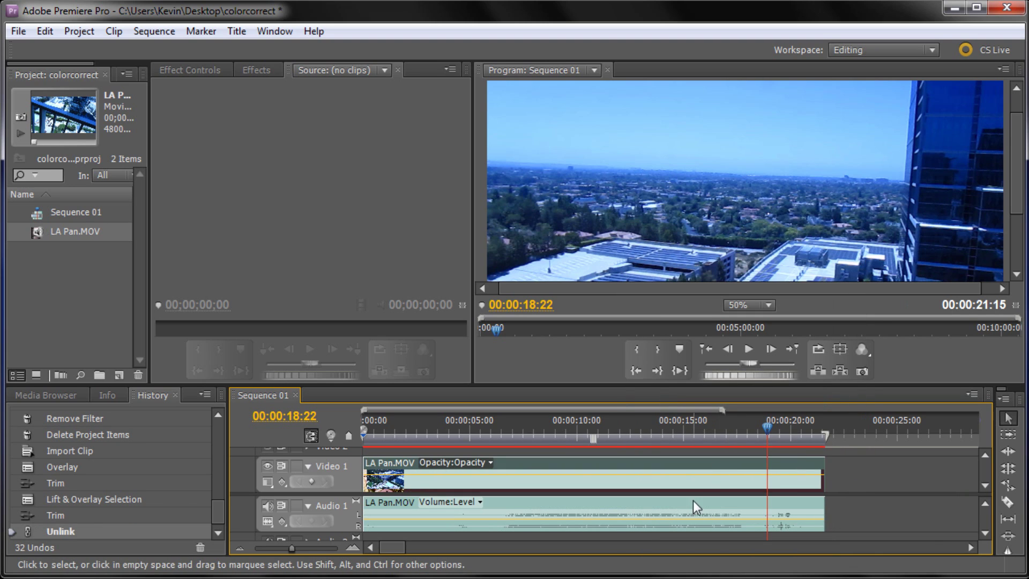
click(690, 502)
click(691, 464)
click(692, 500)
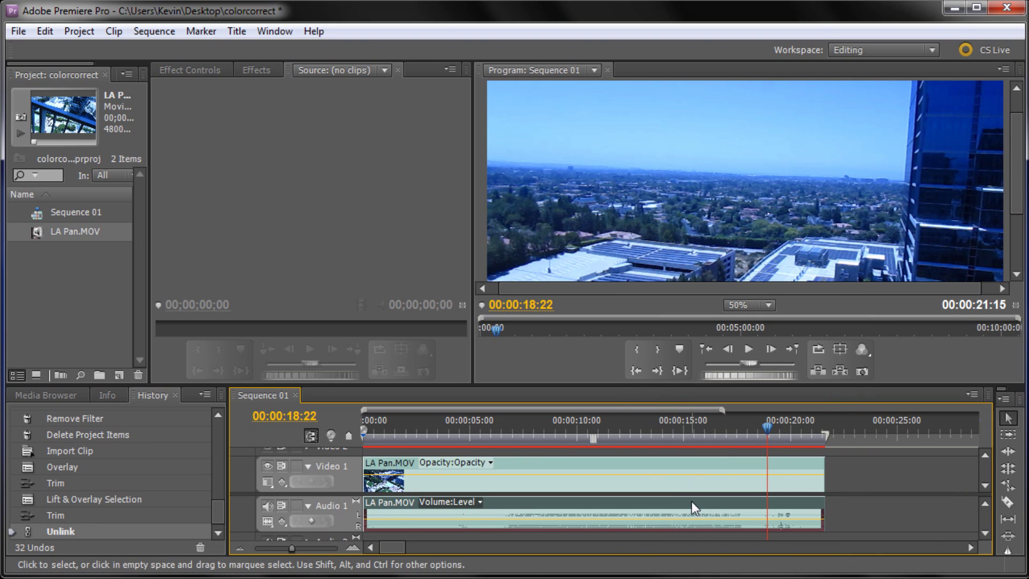
key(Delete)
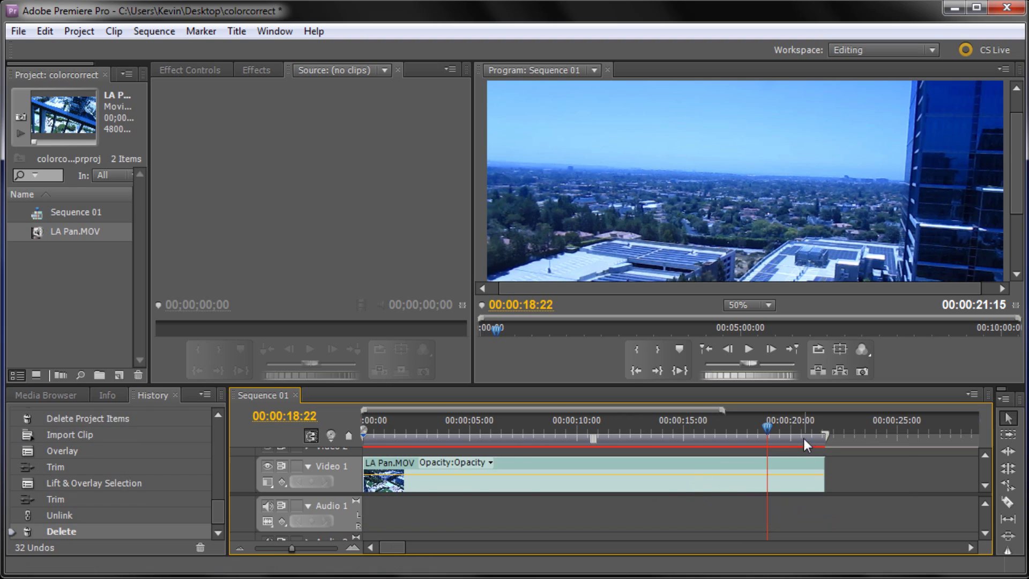
- Enlarge the program preview and move the playhead to 00:00:13:20
drag(770, 422, 433, 426)
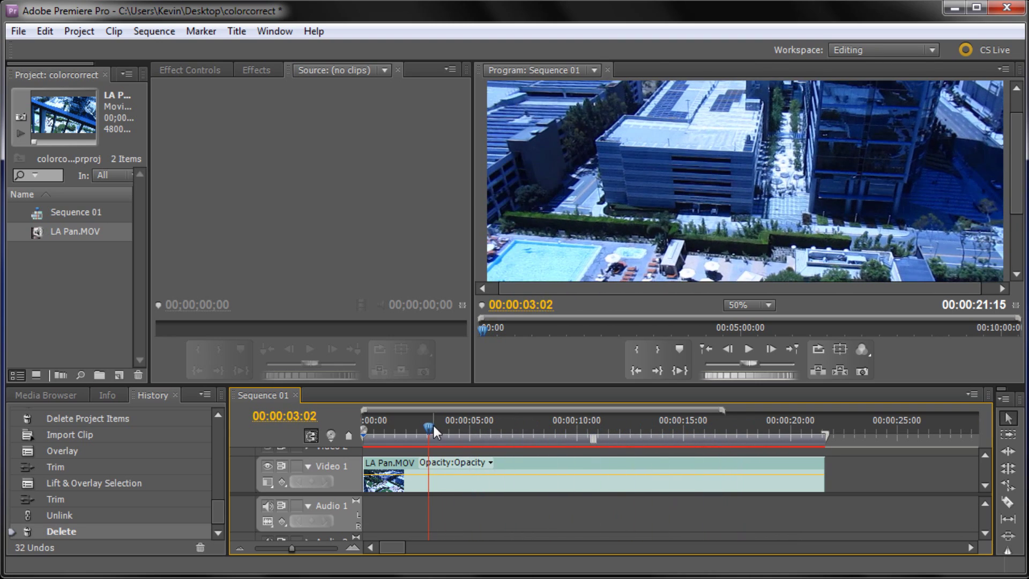
drag(474, 384, 470, 481)
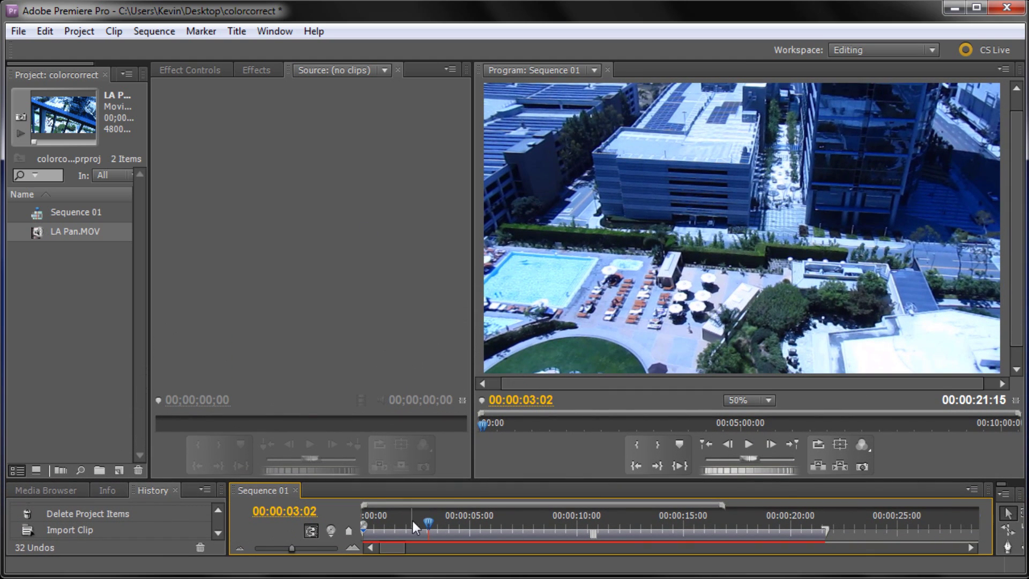
drag(427, 522, 656, 544)
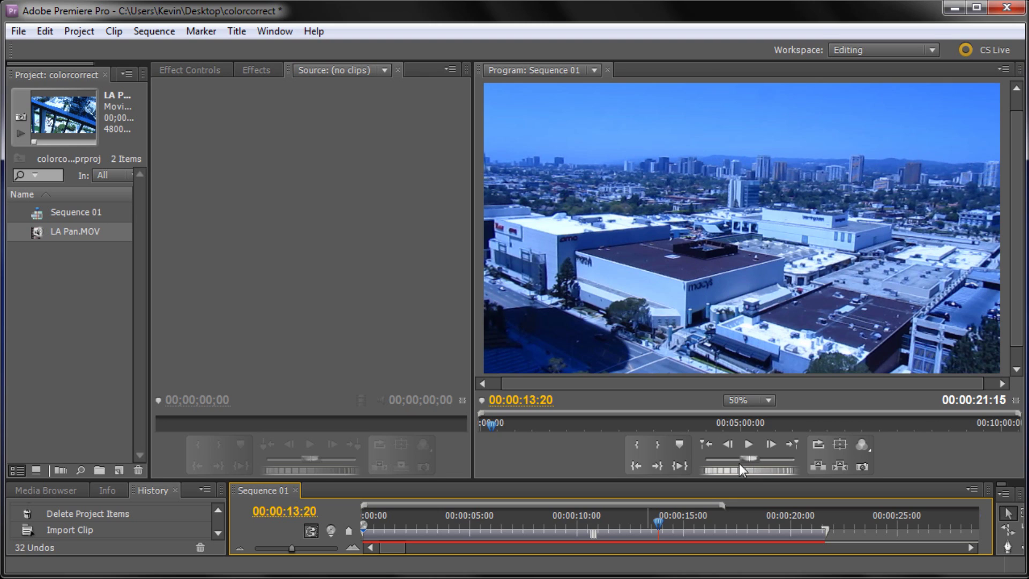
mouse_move(660, 522)
mouse_down()
mouse_move(616, 518)
mouse_move(786, 517)
mouse_move(660, 518)
mouse_up()
- Open the effects list and expand the Color Correction group within Video Effects
click(275, 33)
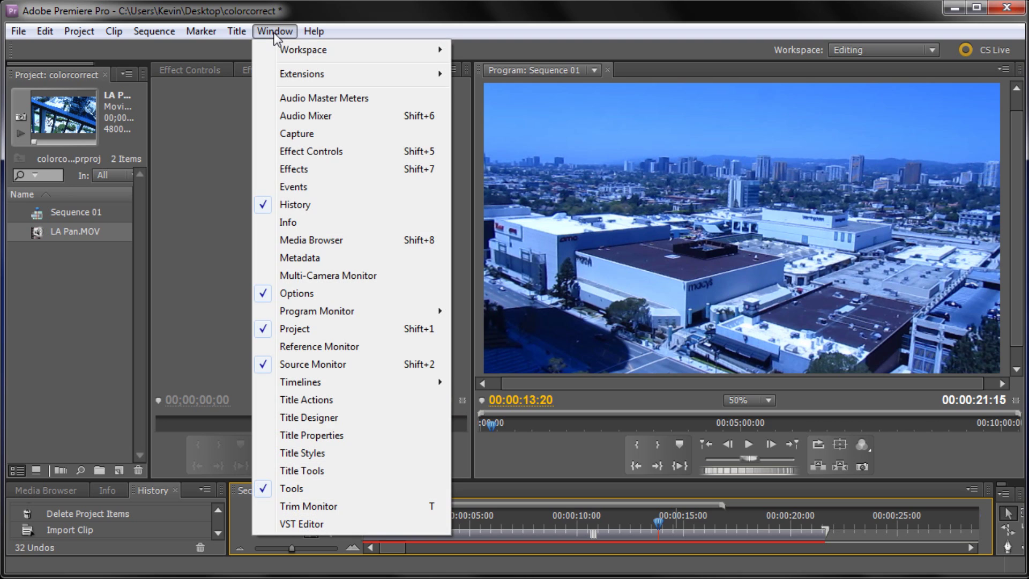
click(298, 168)
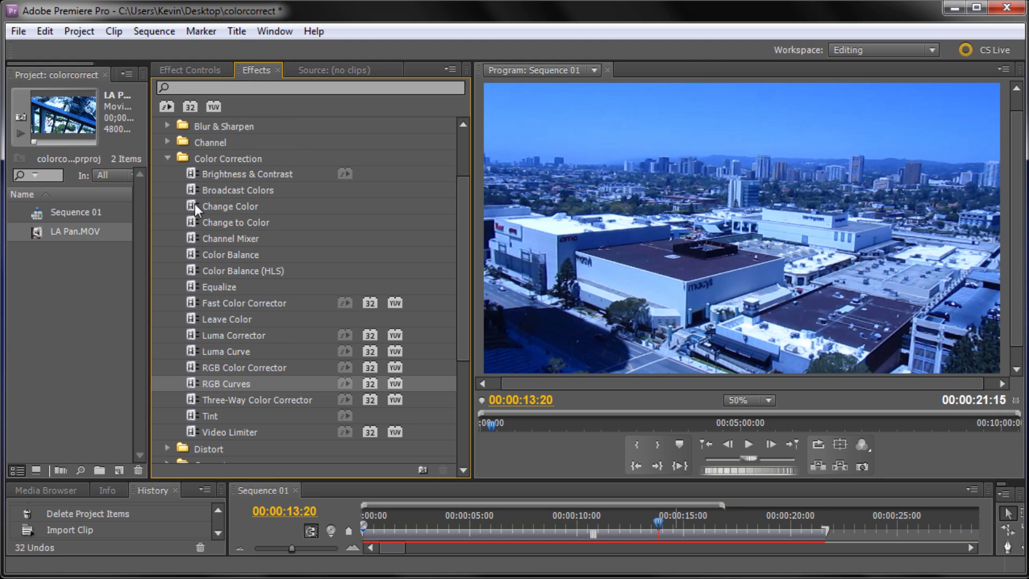
click(166, 158)
click(159, 174)
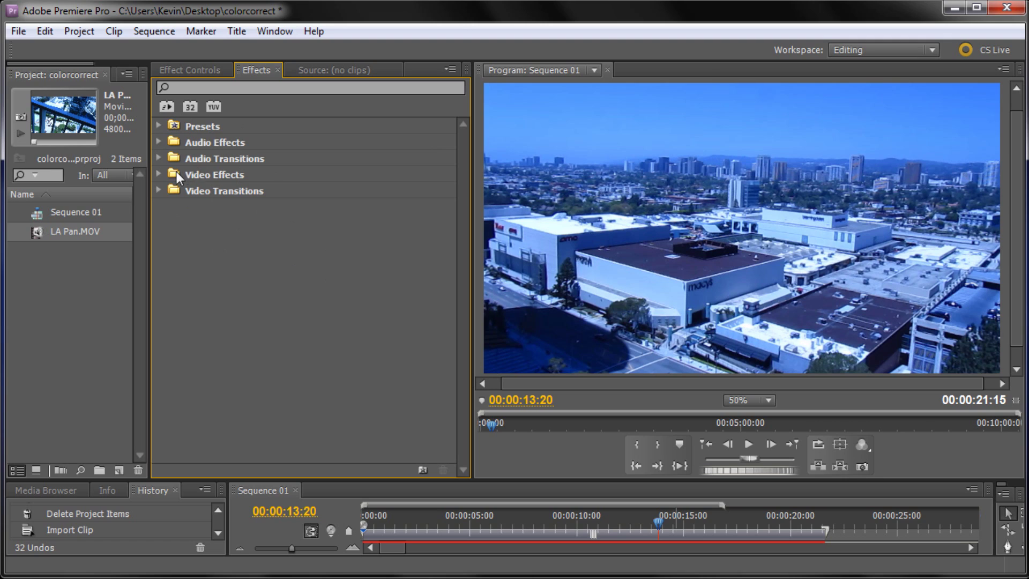
click(203, 173)
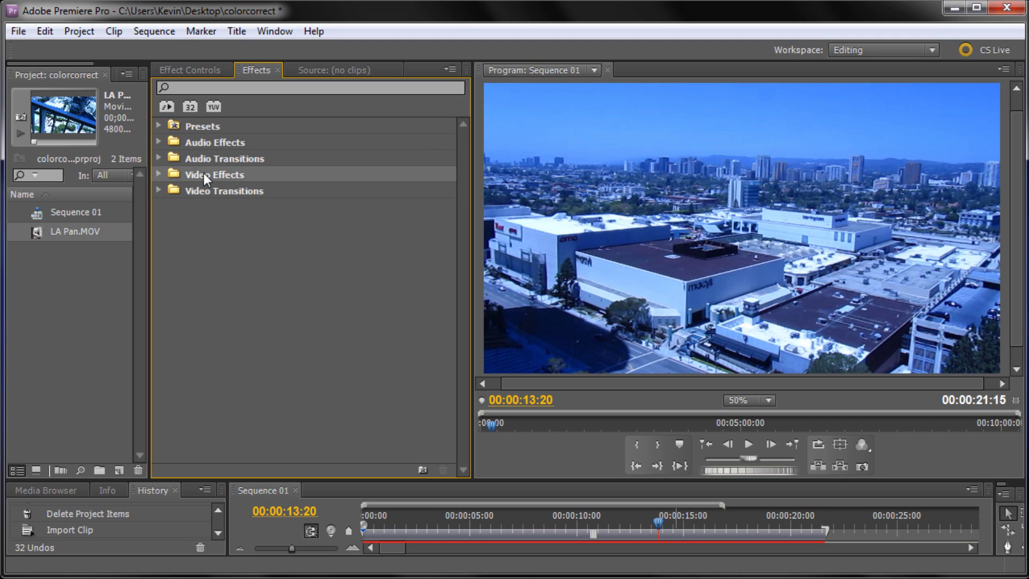
click(158, 174)
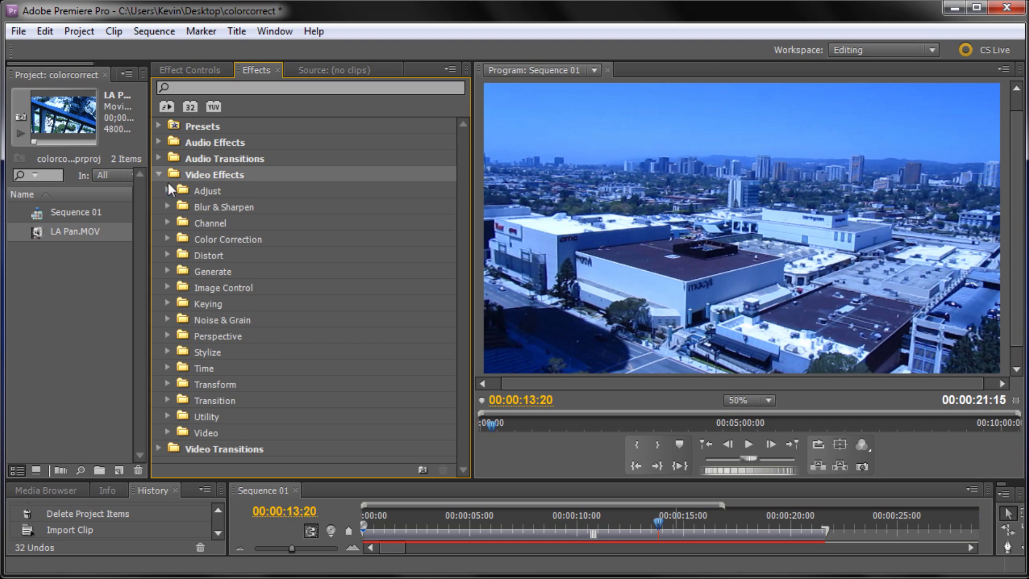
click(167, 238)
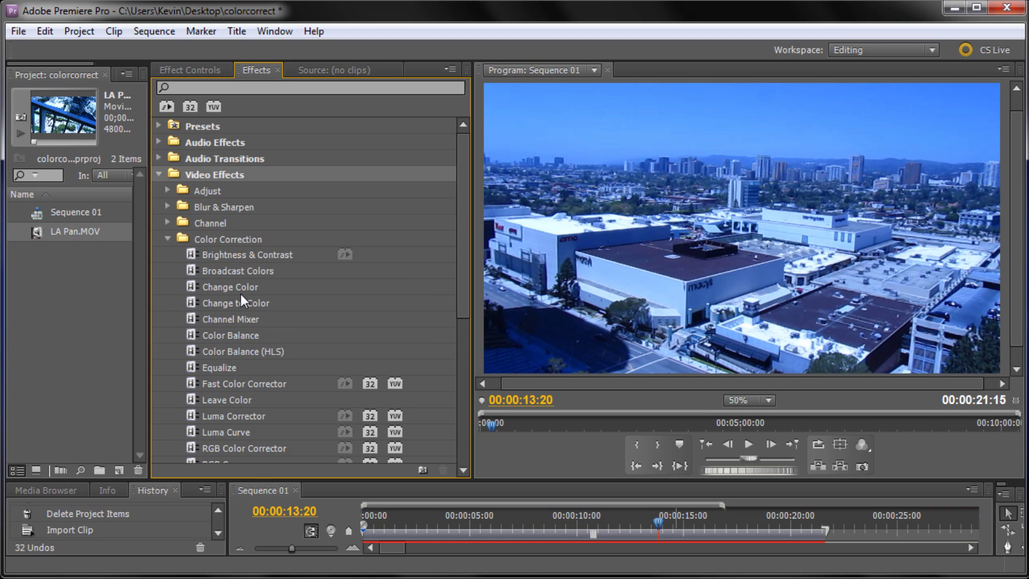
scroll(240, 292, down, 3)
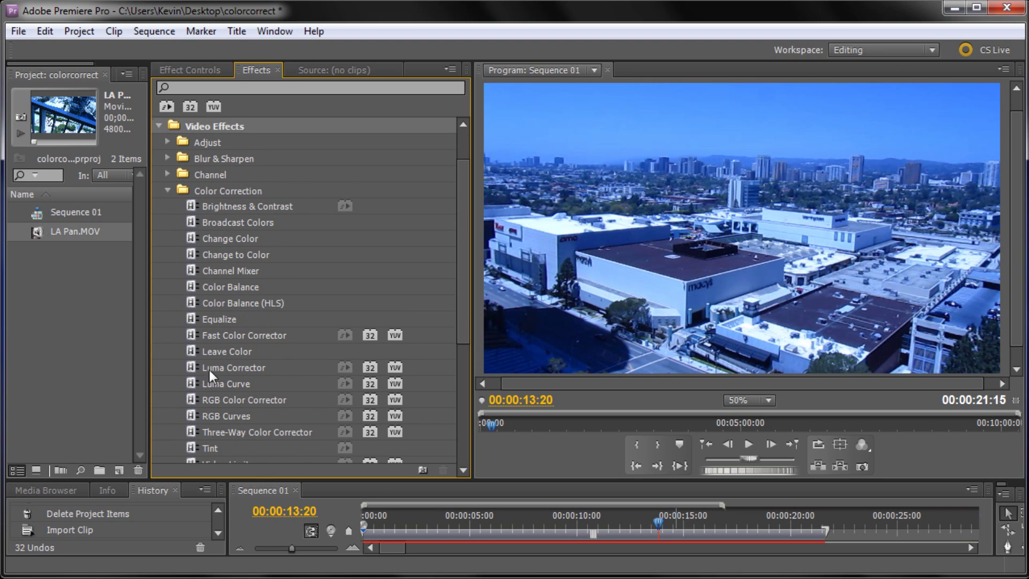
scroll(241, 378, down, 1)
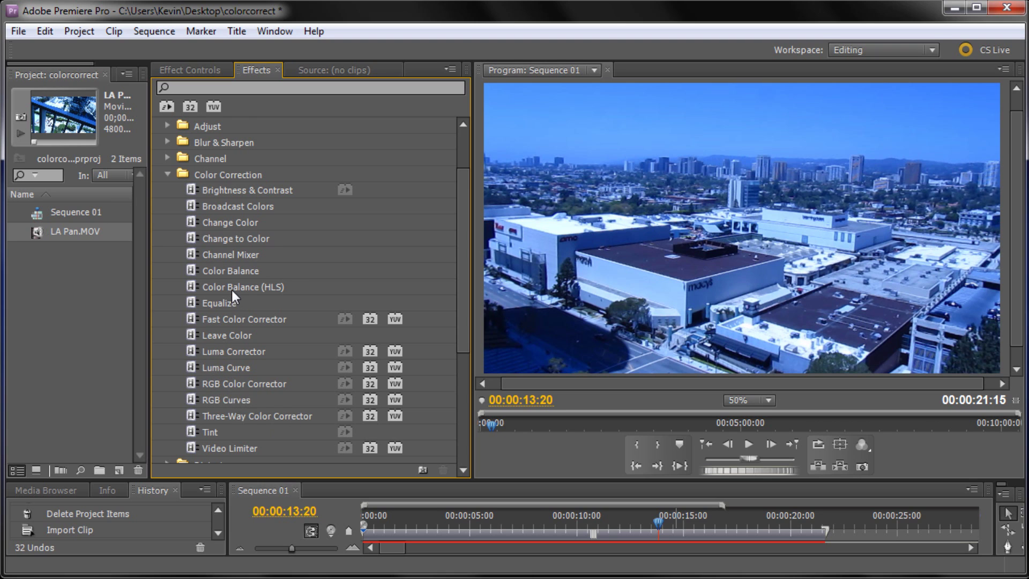
scroll(232, 291, down, 1)
- Bring Video 1 into view in the timeline and apply the RGB Curves effect to the LA Pan.MOV clip
drag(605, 481, 621, 401)
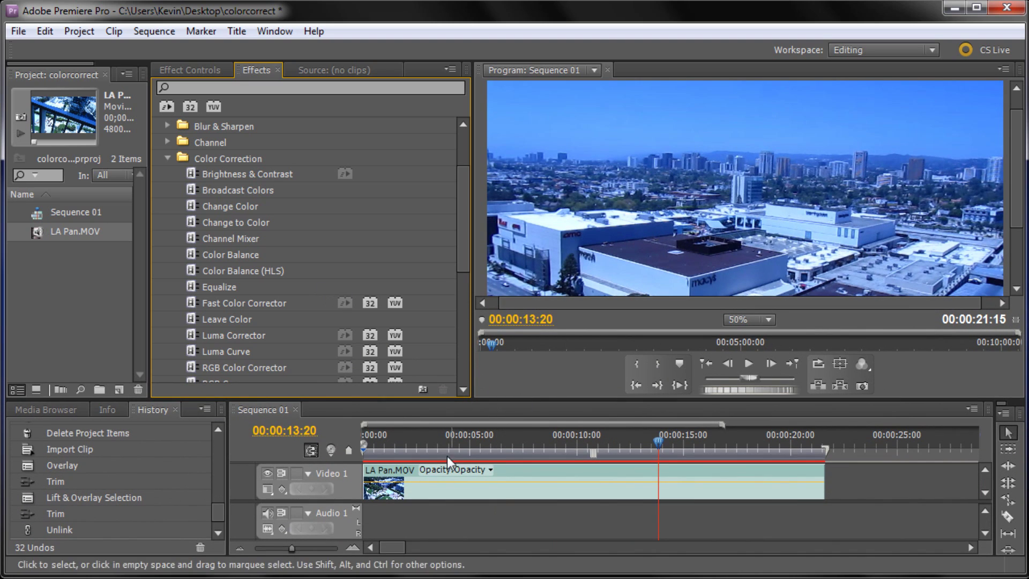
drag(462, 257, 456, 281)
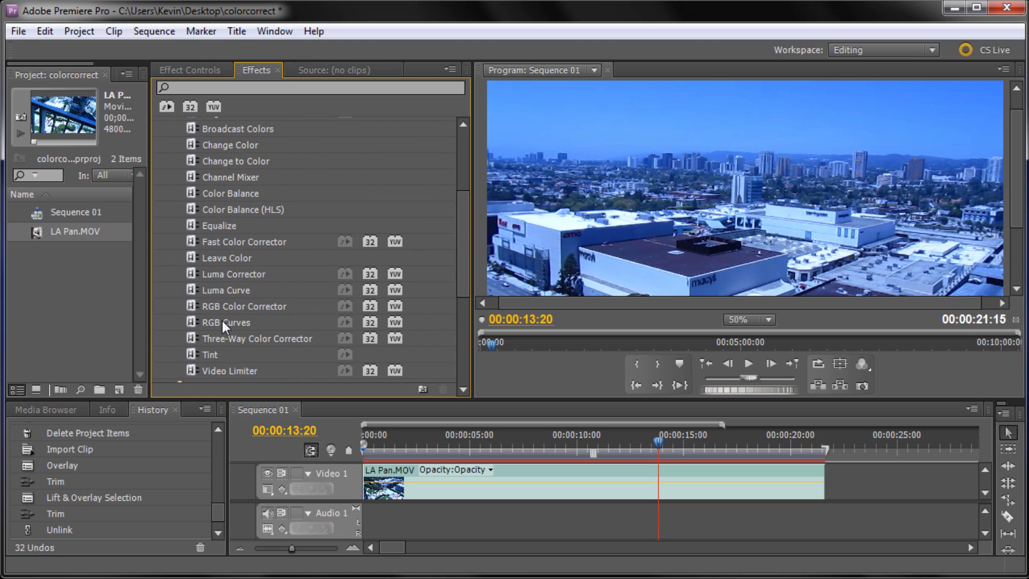
click(221, 320)
drag(456, 442, 473, 481)
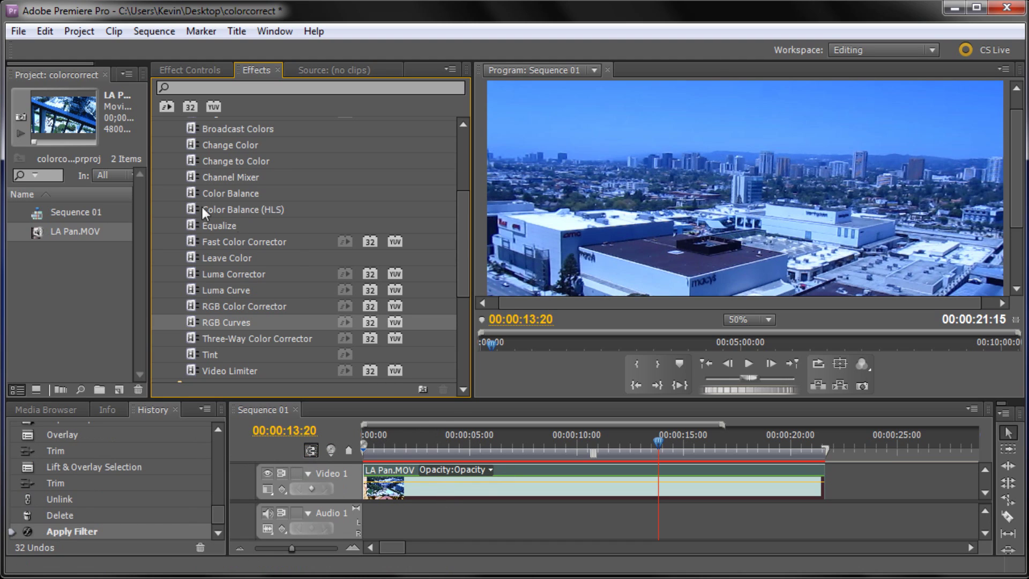
- Open the clip's effect controls, expand RGB Curves to its four curve graphs, and enlarge the preview
click(186, 69)
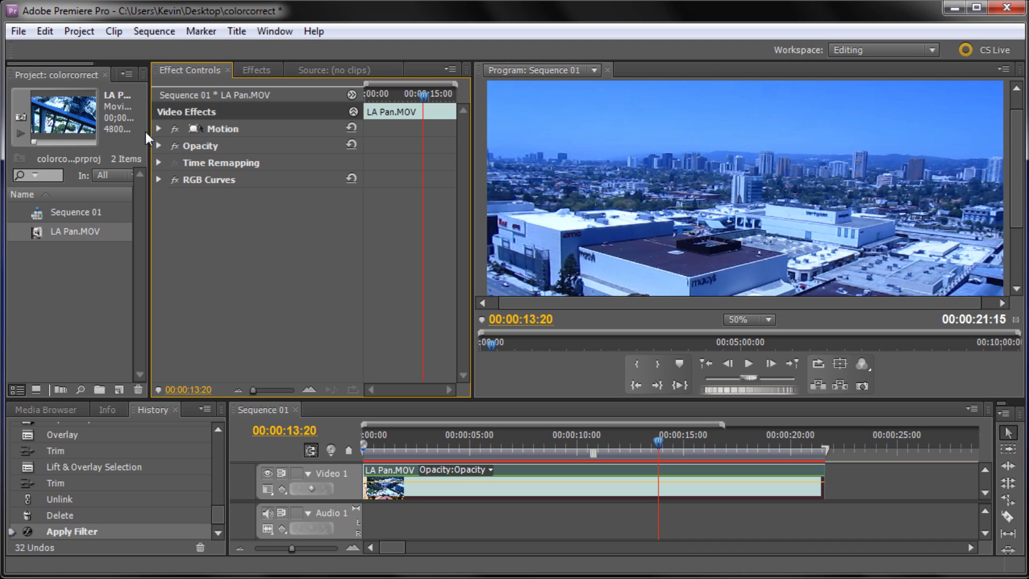
click(282, 34)
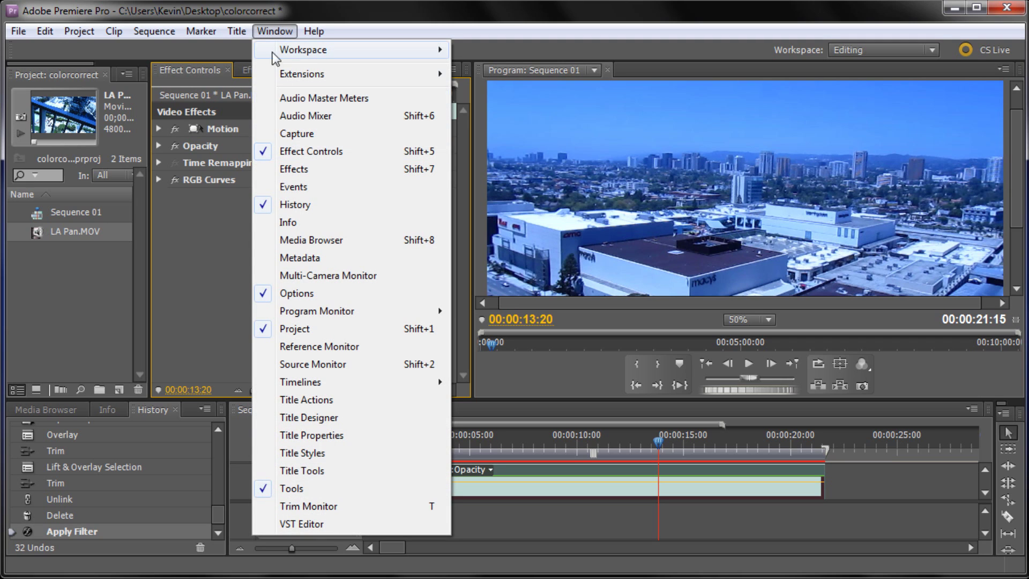
click(273, 34)
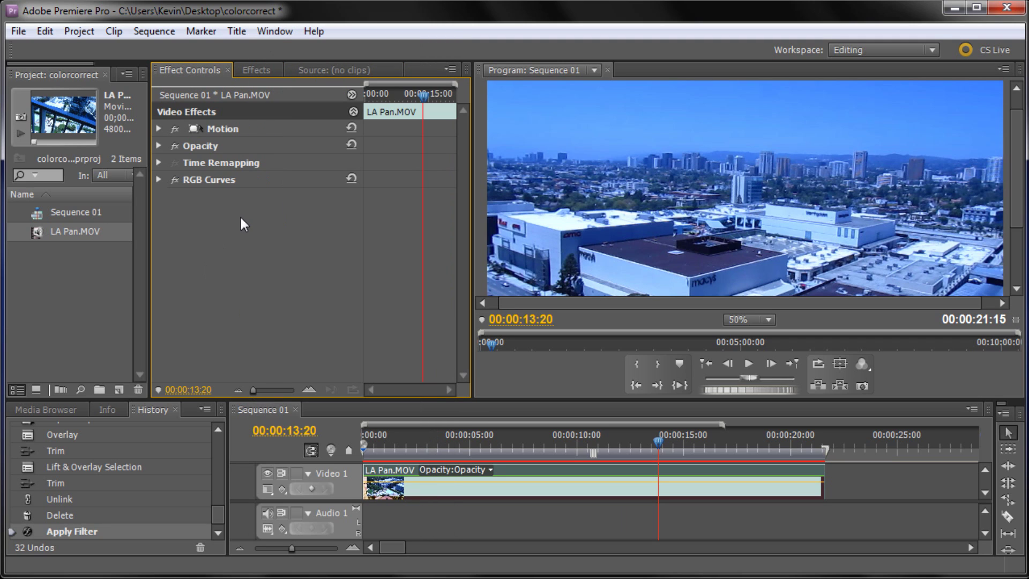
click(159, 180)
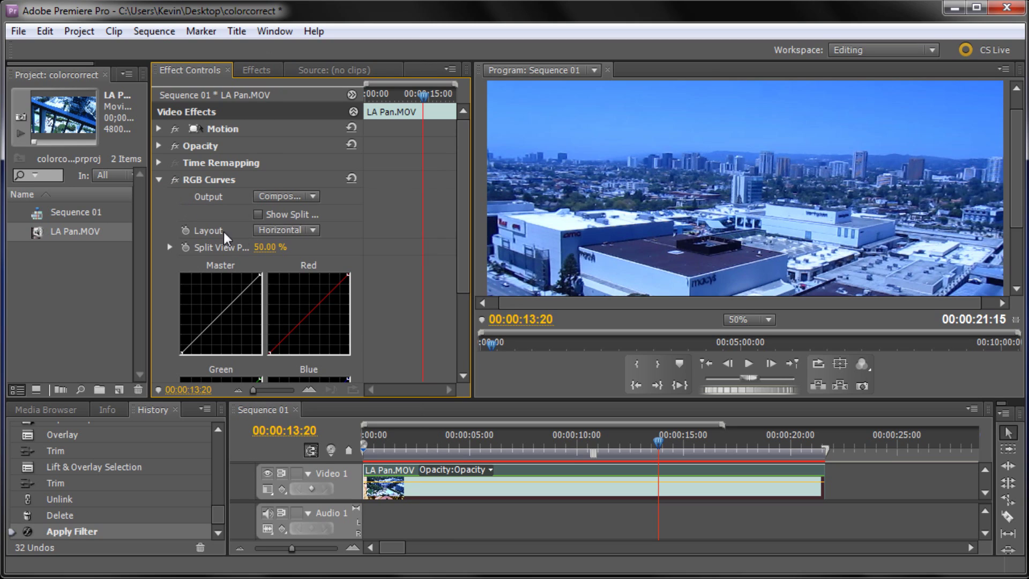
click(159, 179)
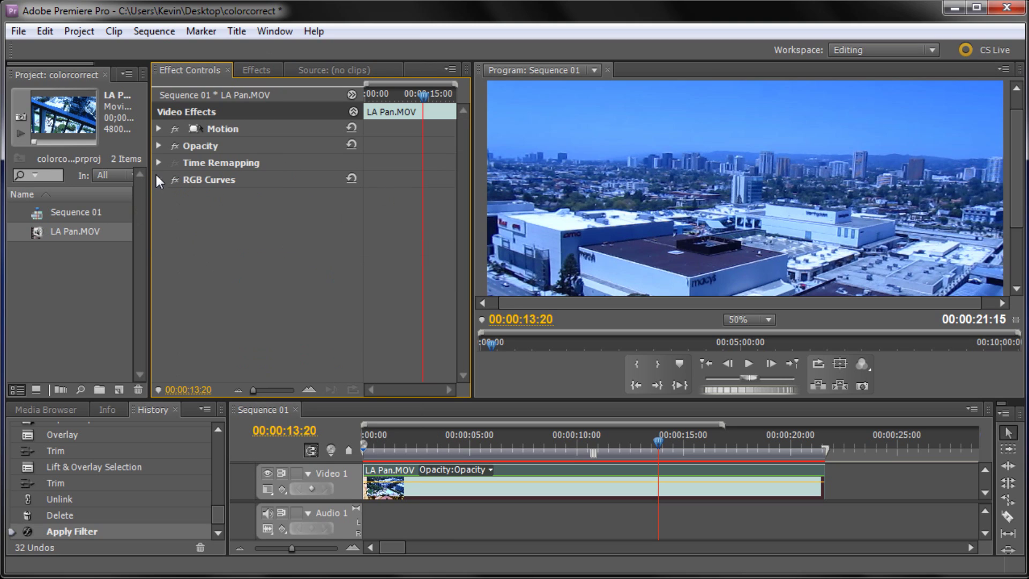
click(159, 180)
drag(459, 210, 461, 281)
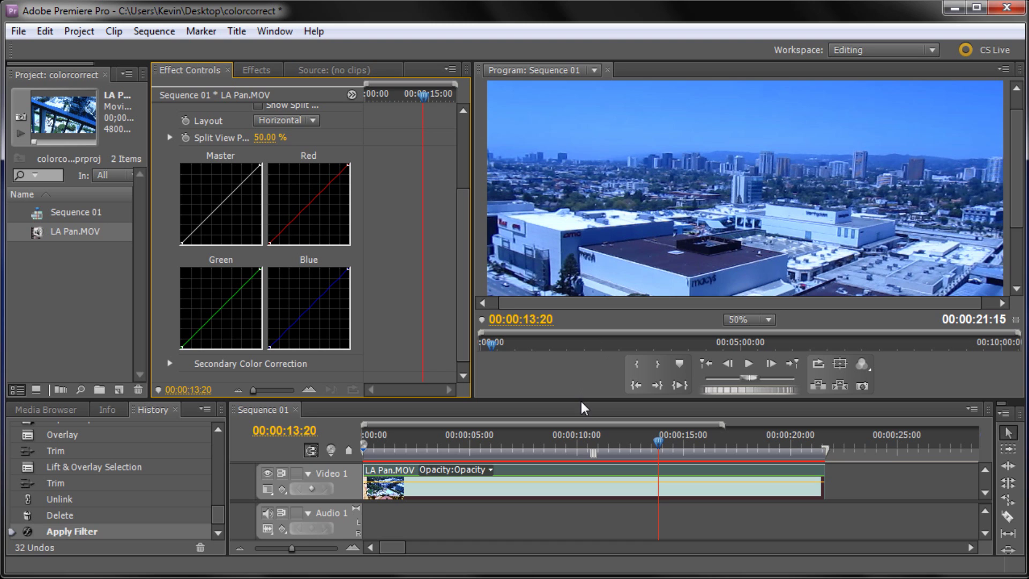
drag(581, 400, 571, 487)
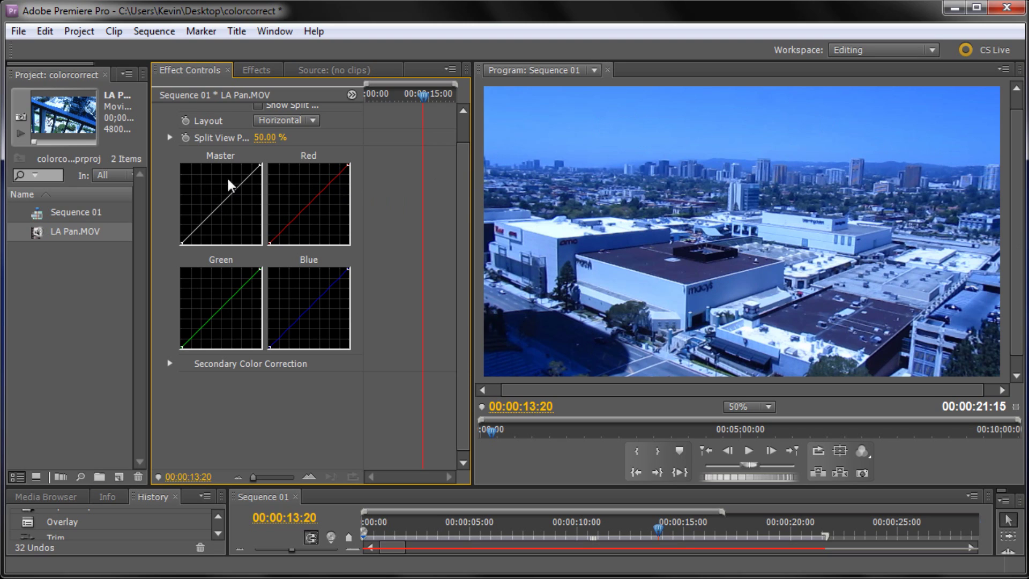
- Try bending the Master curve from its midpoint, and undo the changes
mouse_move(219, 202)
mouse_down()
mouse_move(198, 188)
mouse_move(240, 218)
mouse_move(225, 215)
mouse_move(243, 214)
mouse_move(223, 210)
mouse_up()
key(ctrl+z)
key(ctrl+z)
key(ctrl+z)
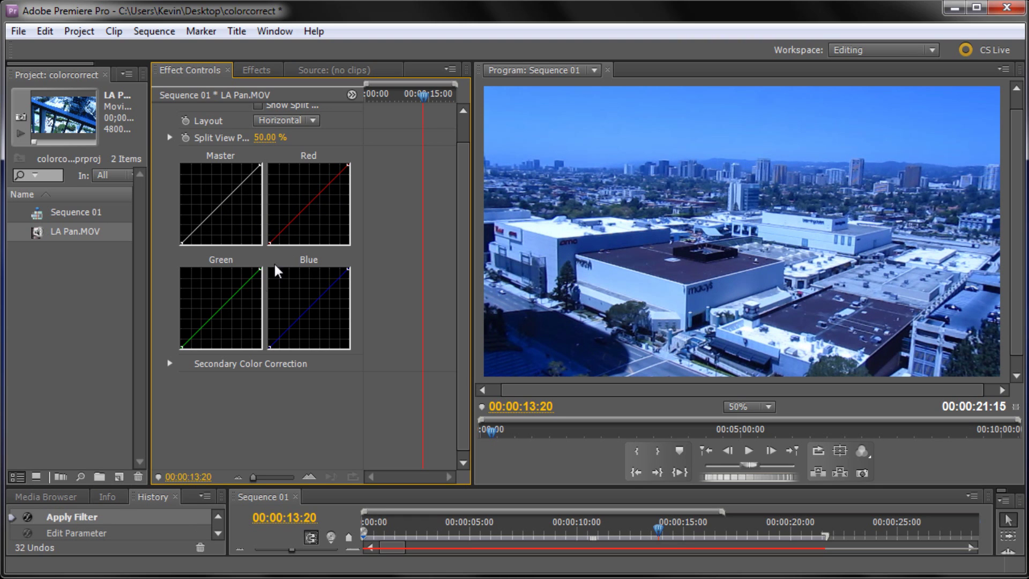
- Add a midpoint to the Red curve, try bending it strongly upward and downward, and undo the bends
click(306, 206)
drag(307, 205, 284, 194)
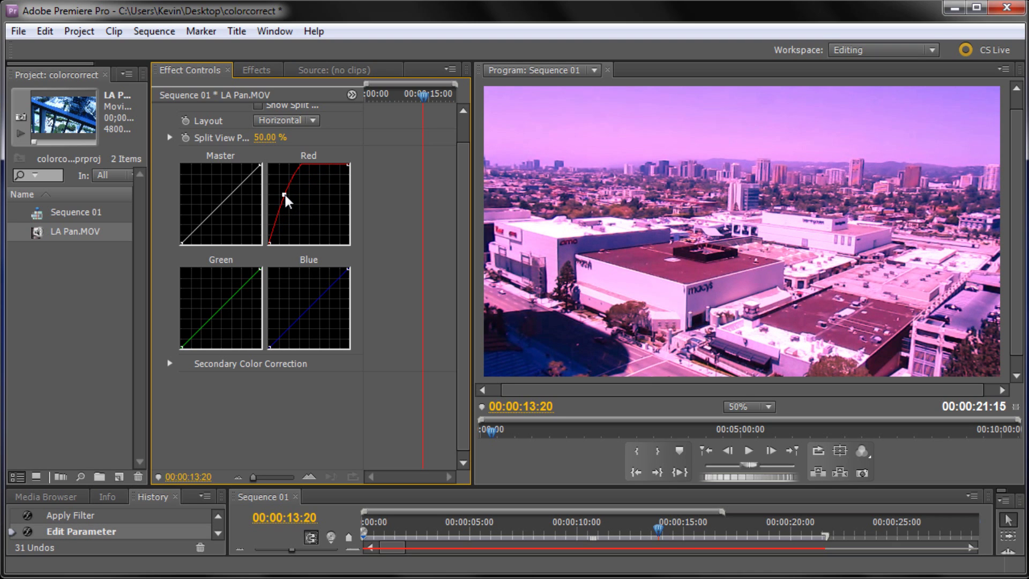
drag(285, 194, 327, 214)
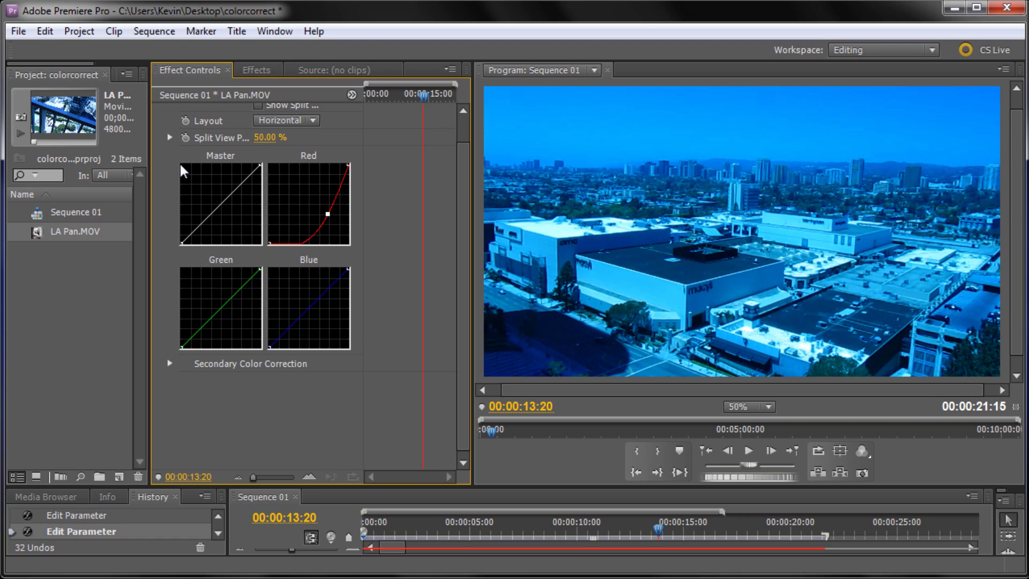
key(ctrl+z)
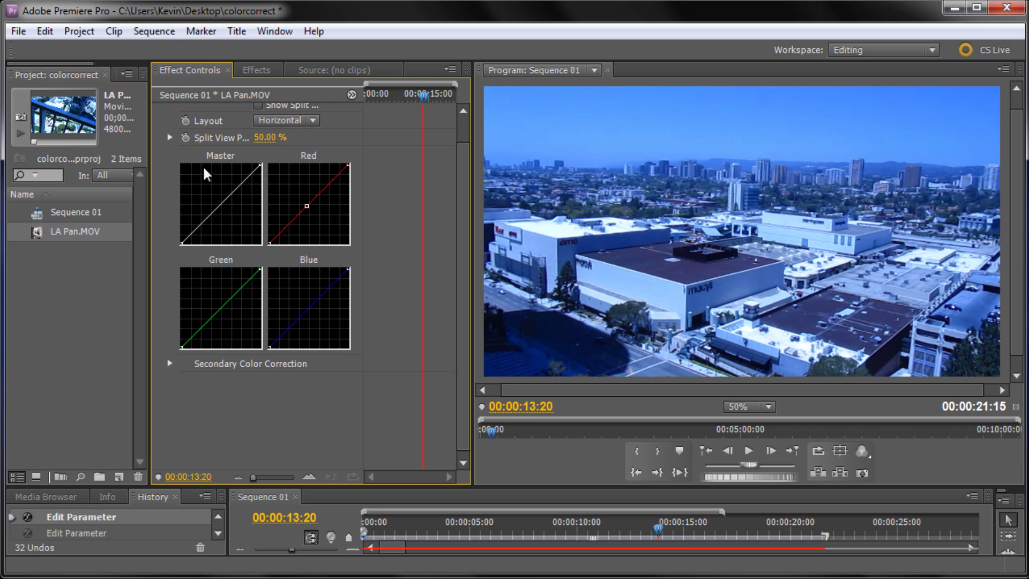
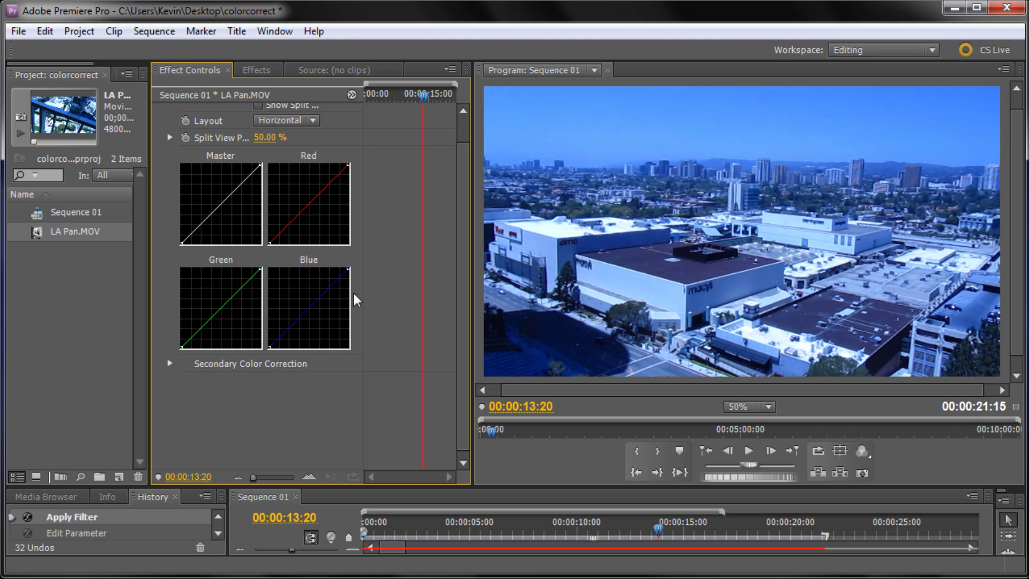
- Pull the Blue curve's midpoint slightly down, and bend the Green curve upward near its highlights and the Red curve upward at its midpoint
click(309, 310)
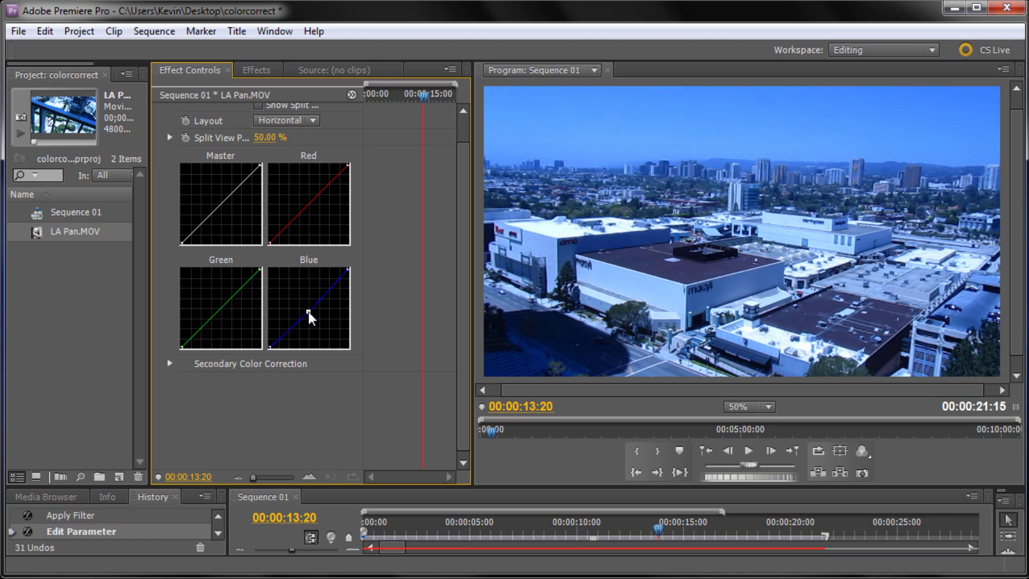
drag(309, 312, 311, 313)
click(313, 316)
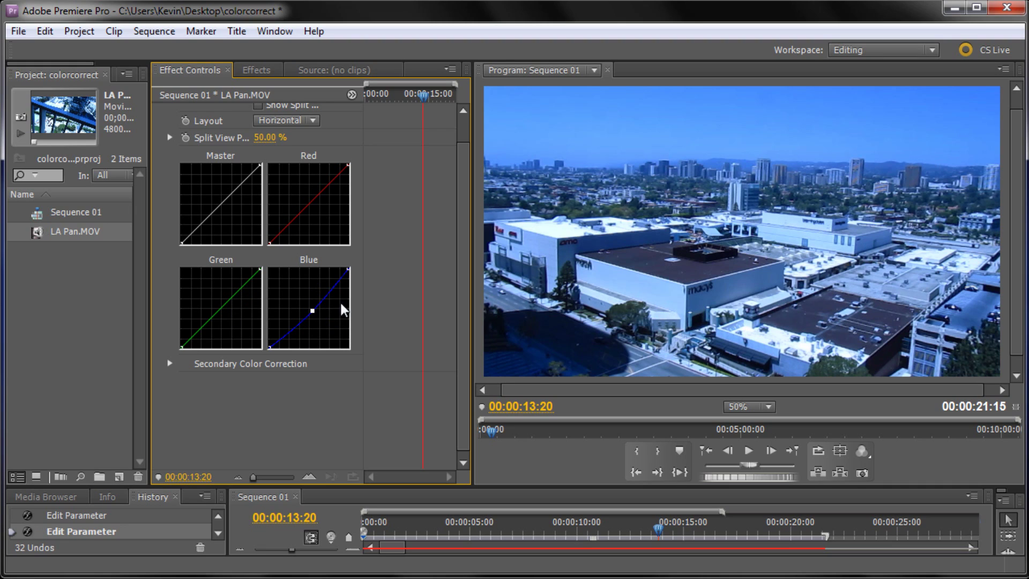
drag(242, 294, 248, 272)
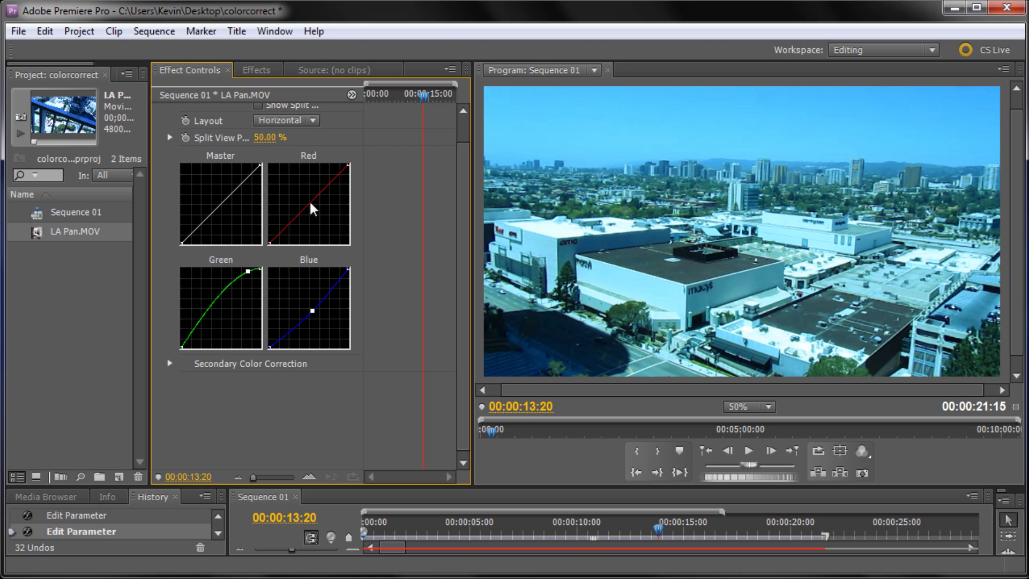
drag(311, 203, 303, 194)
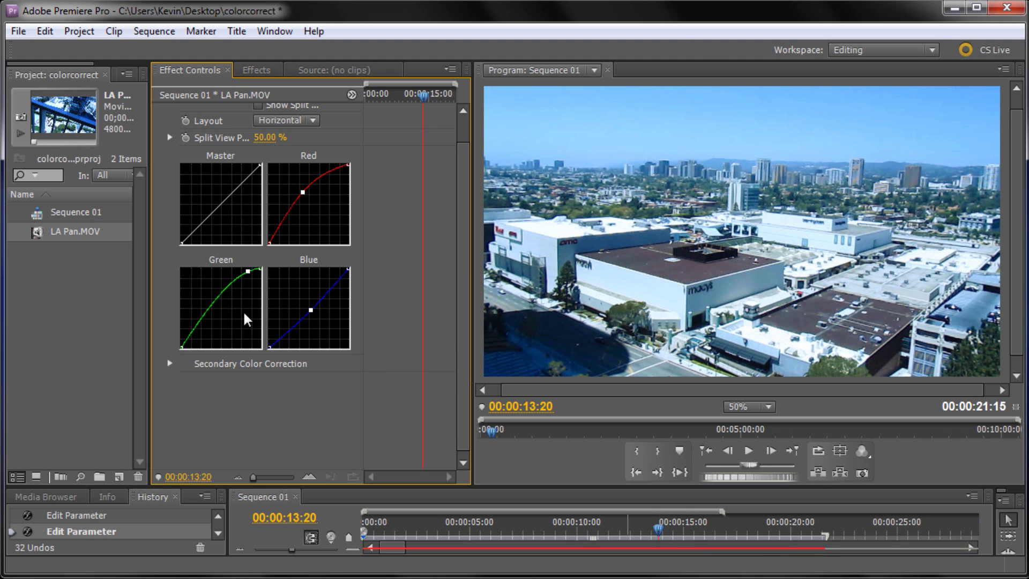
- Toggle the RGB Curves effect off and on several times to compare the original and corrected footage, leaving it enabled
drag(659, 529, 658, 476)
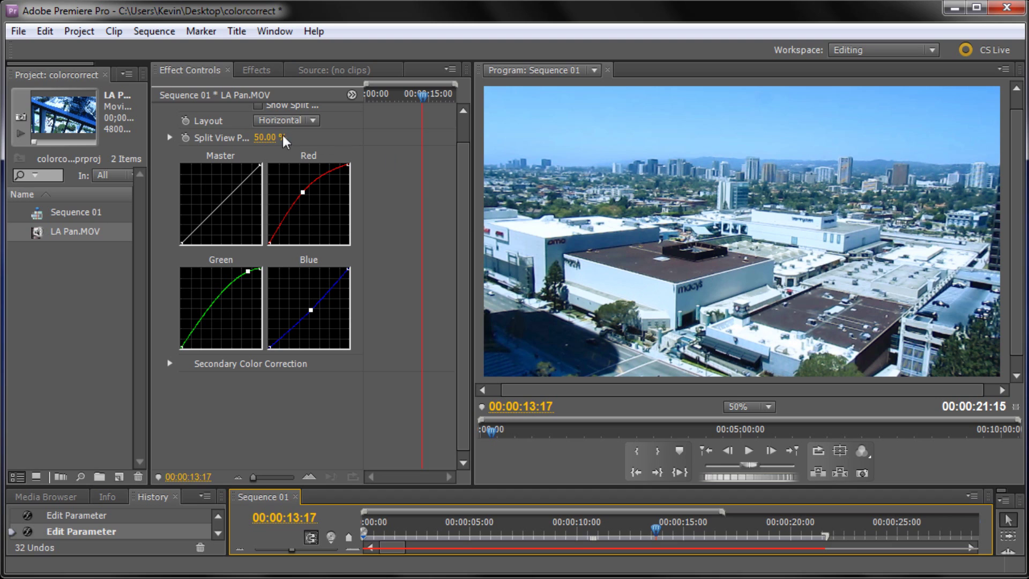
mouse_move(461, 187)
mouse_down()
mouse_move(464, 166)
mouse_move(462, 179)
mouse_up()
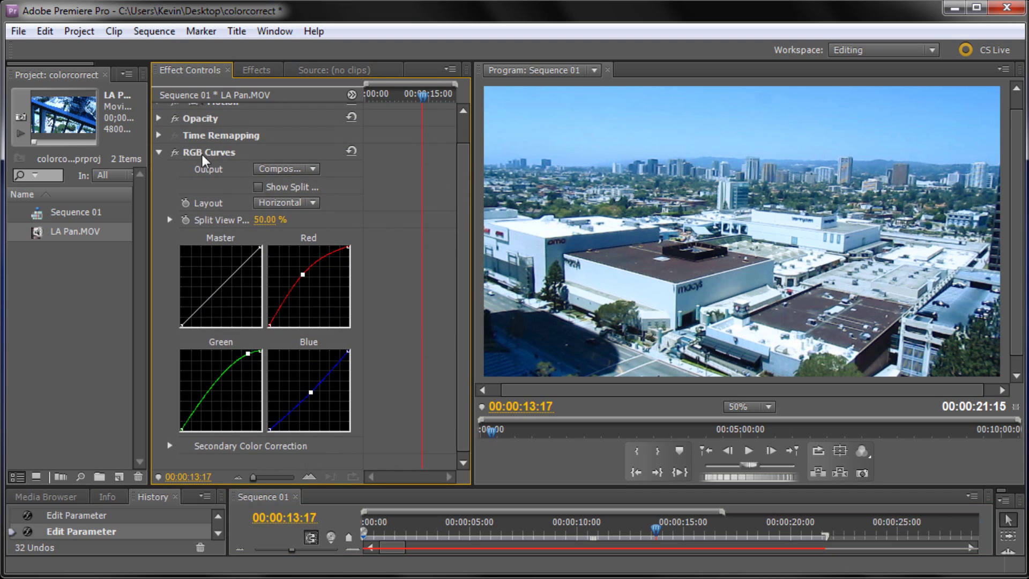
click(175, 152)
click(175, 152)
click(175, 153)
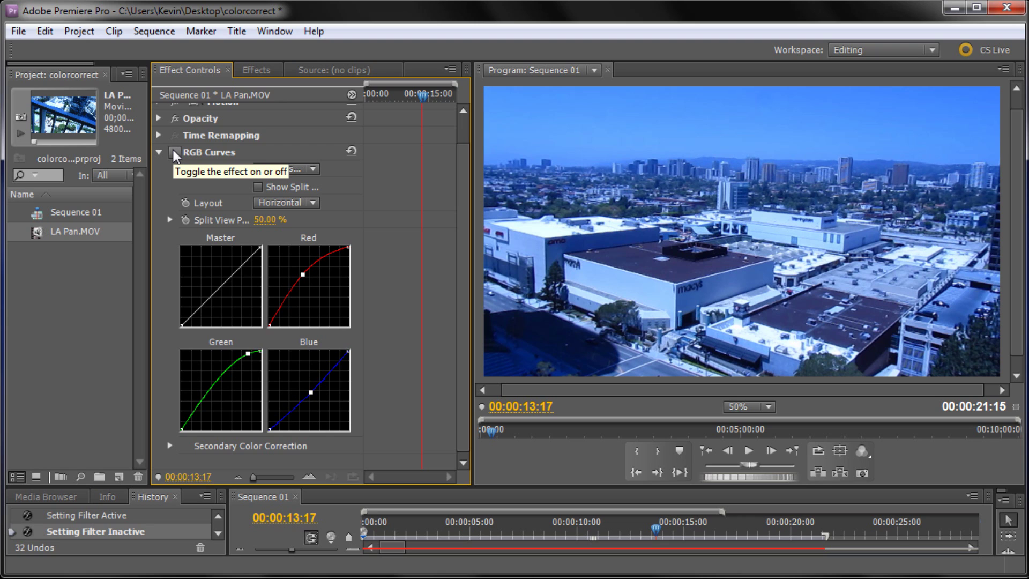
click(176, 153)
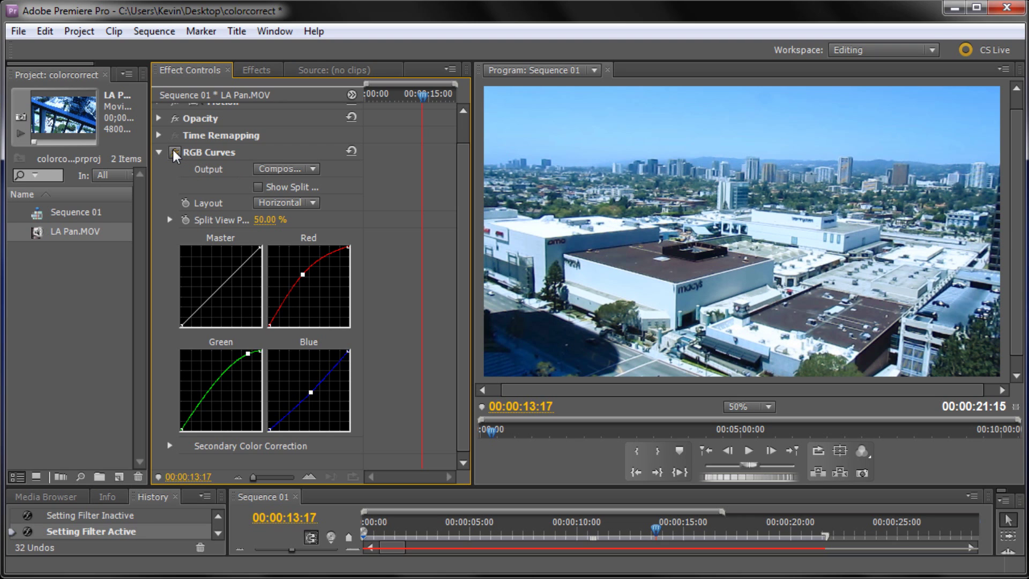
click(175, 153)
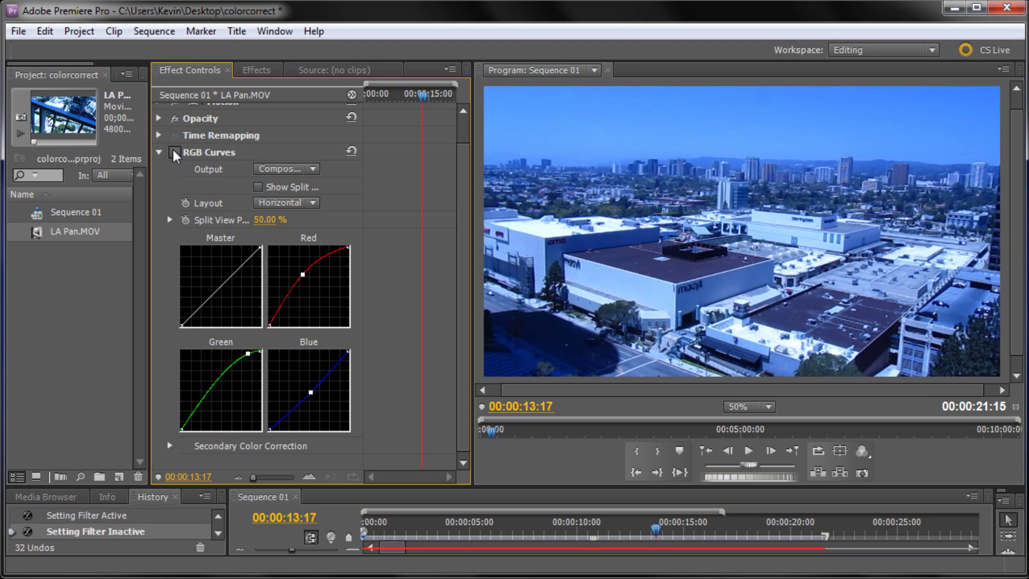
click(175, 152)
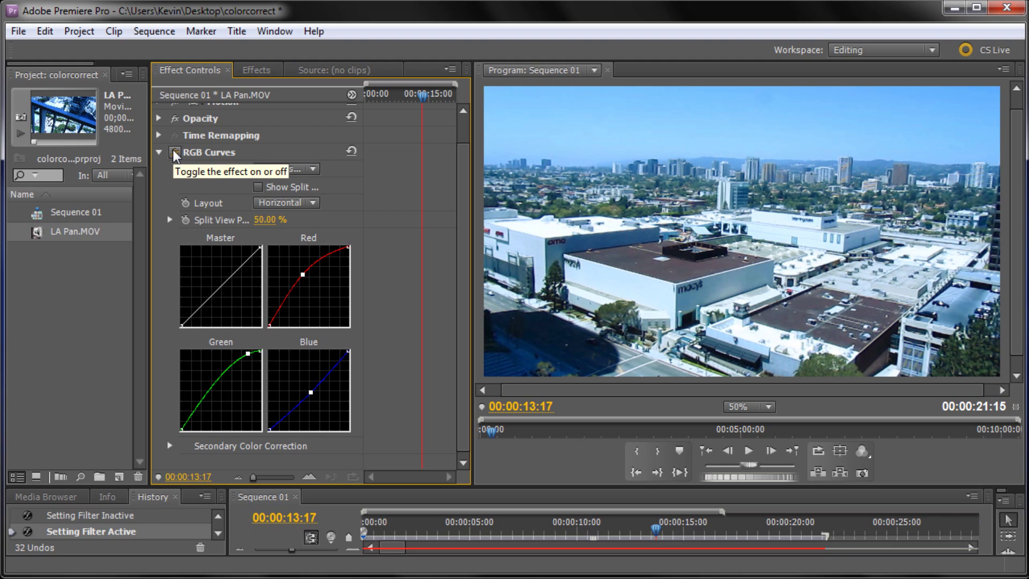
click(176, 152)
click(175, 152)
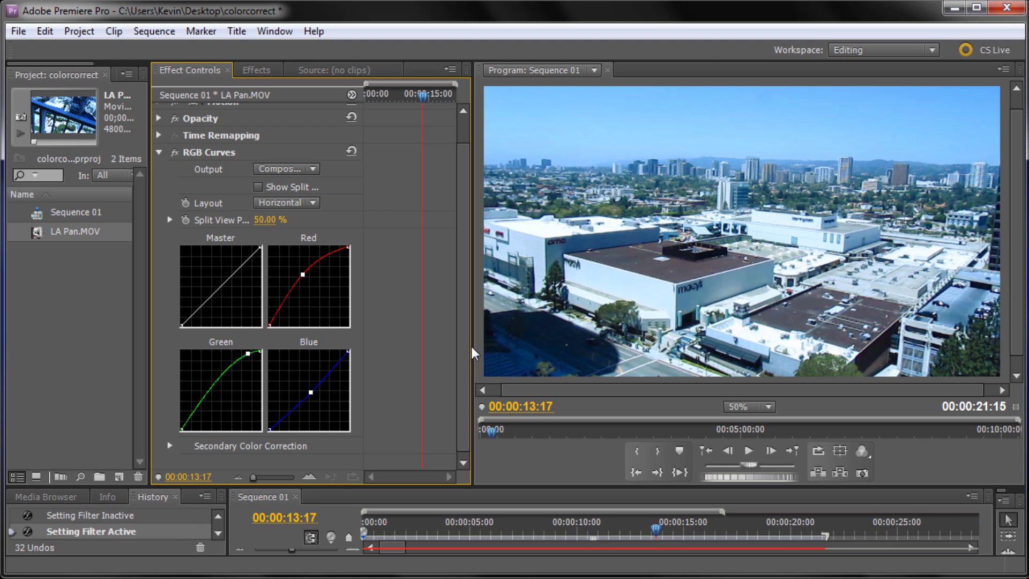
- Try an S-shaped bend on the Master curve, undo its upper bend, and ease the lower point to a slight dip
scroll(464, 352, down, 1)
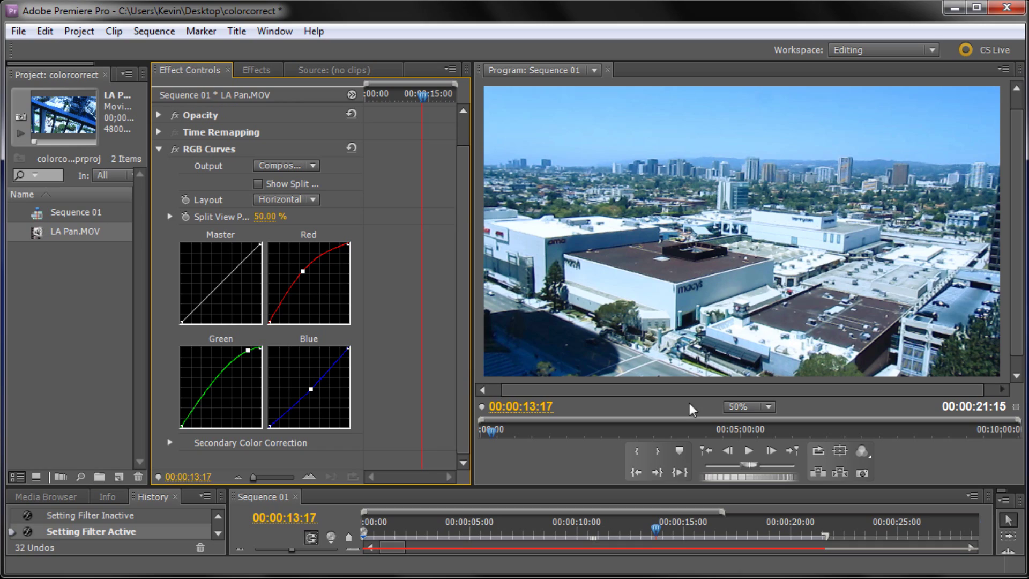
mouse_move(654, 529)
mouse_down()
mouse_move(528, 530)
mouse_move(683, 529)
mouse_move(659, 529)
mouse_up()
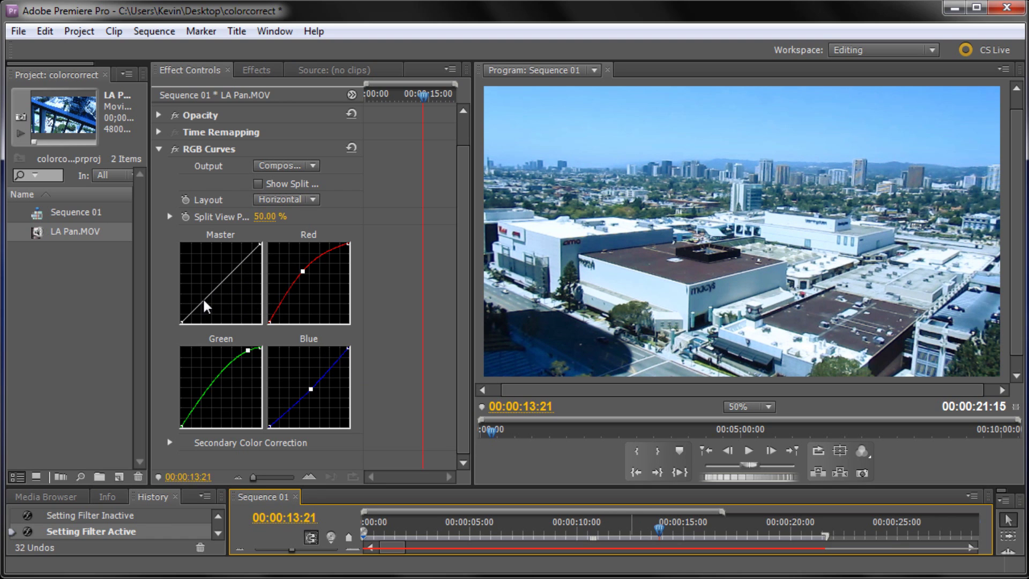
drag(205, 296, 235, 265)
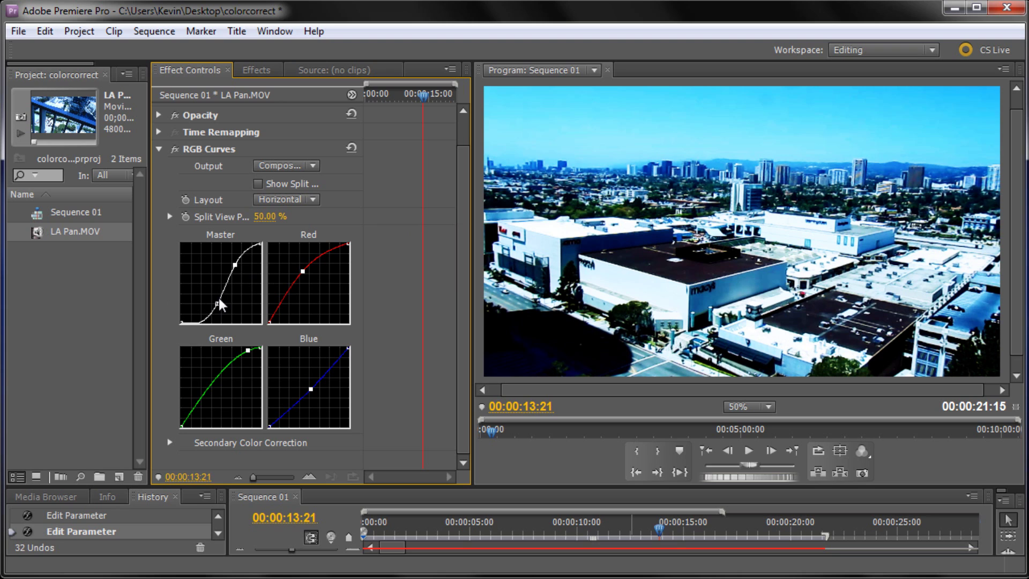
key(ctrl+z)
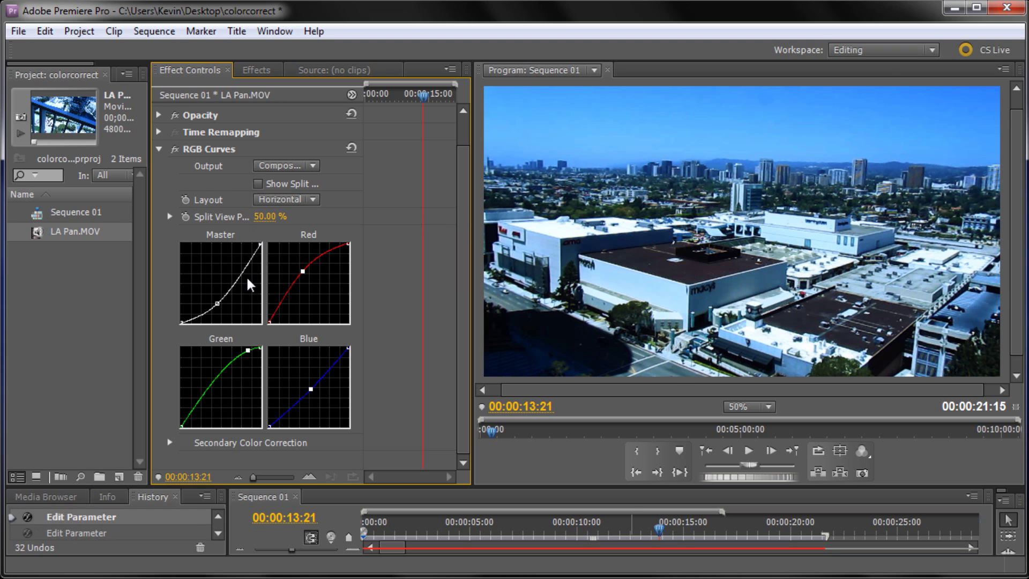
drag(214, 301, 207, 304)
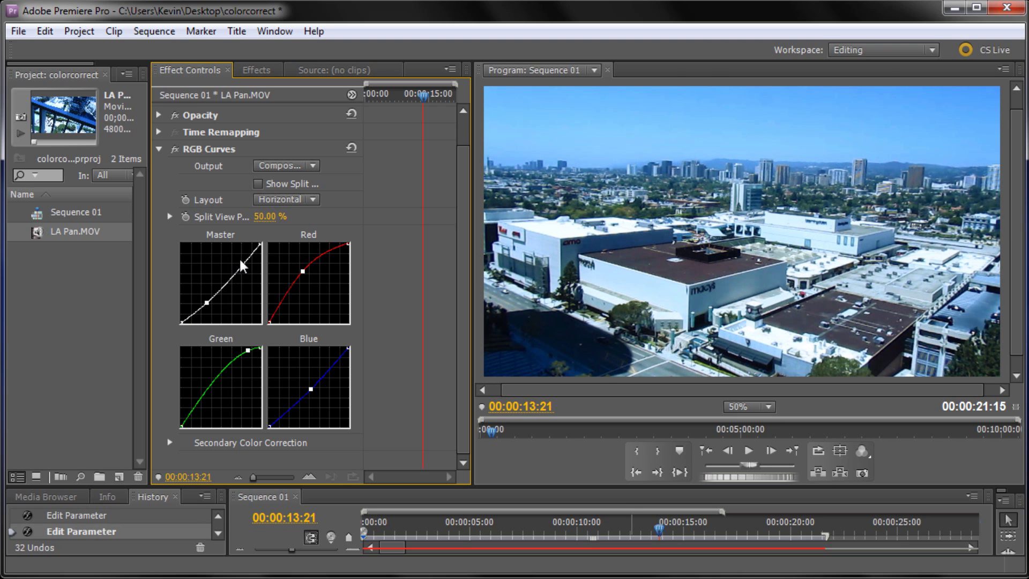
drag(208, 303, 210, 302)
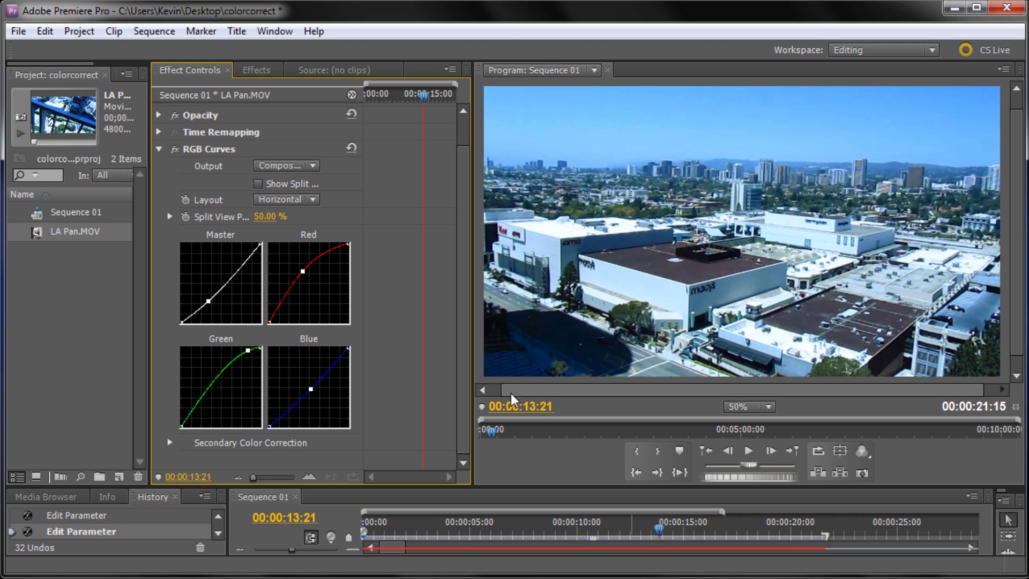
- With the playhead at 00:00:01:17, remove the Master curve's point and add a new shadow point slightly below the diagonal
click(657, 530)
drag(657, 530, 400, 519)
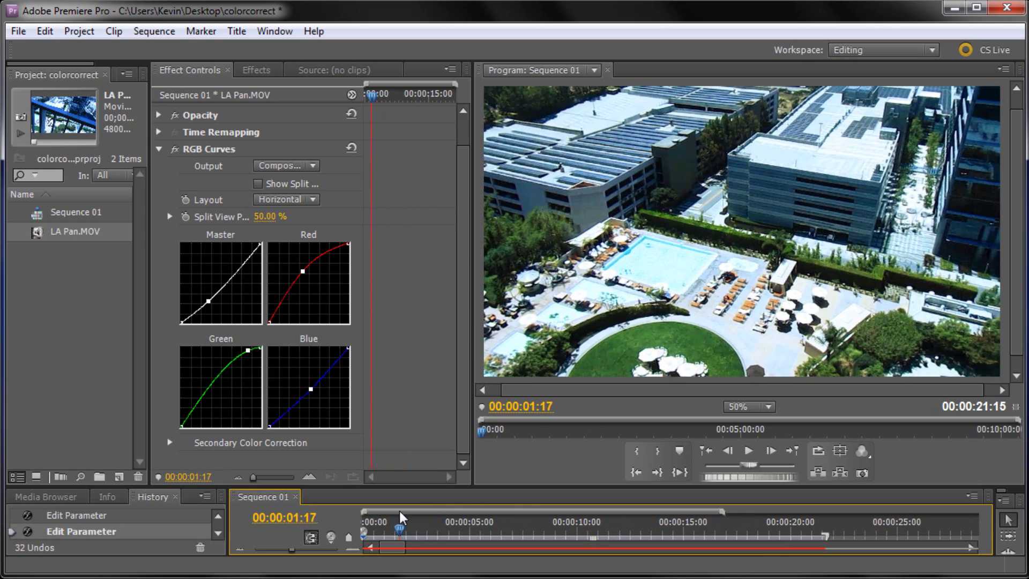
click(208, 302)
drag(208, 303, 119, 306)
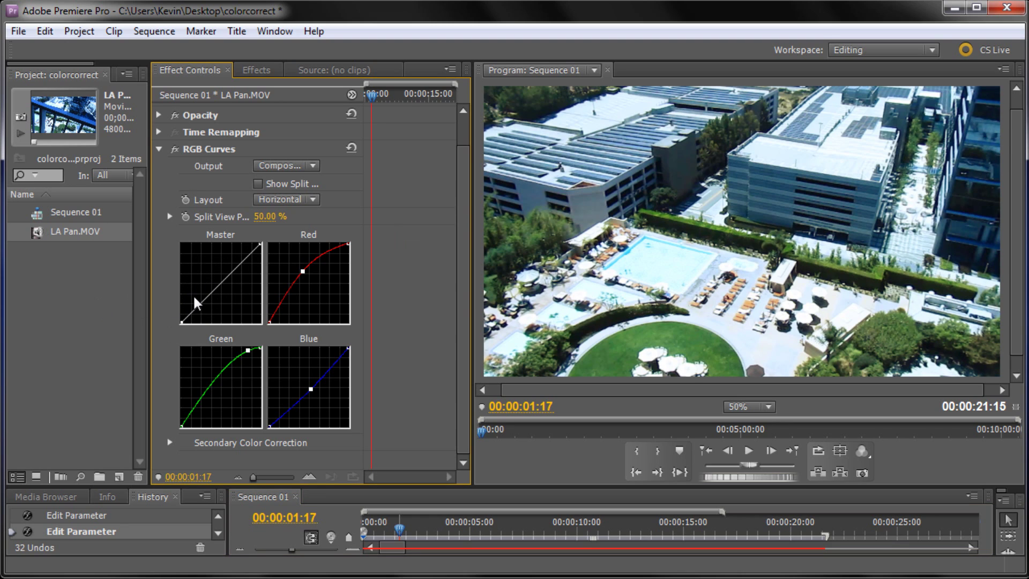
drag(204, 300, 210, 304)
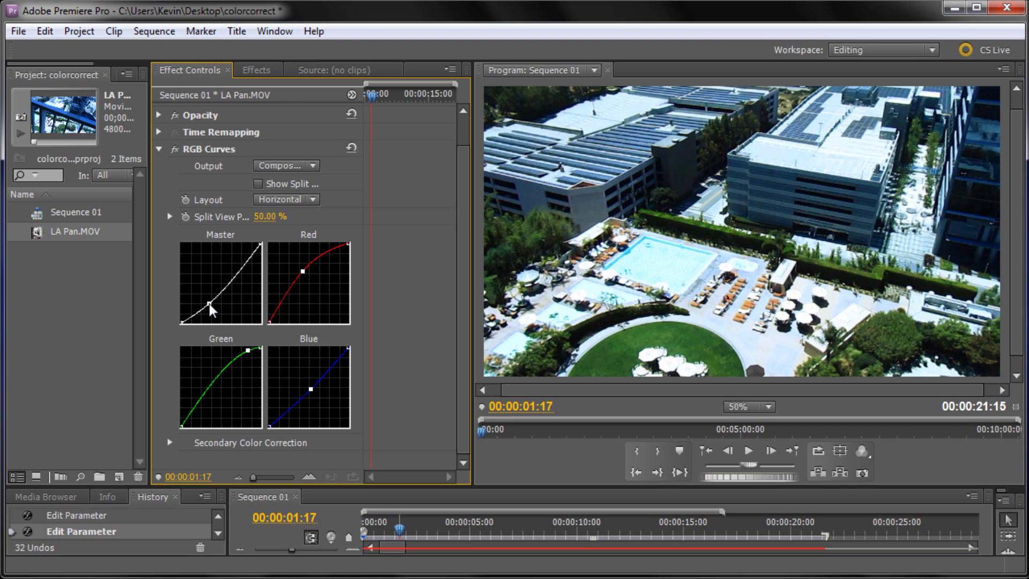
- Try extra points with extreme bends on the Master curve at 00:00:13:18, and remove them, keeping the slight shadow dip
drag(409, 529, 658, 517)
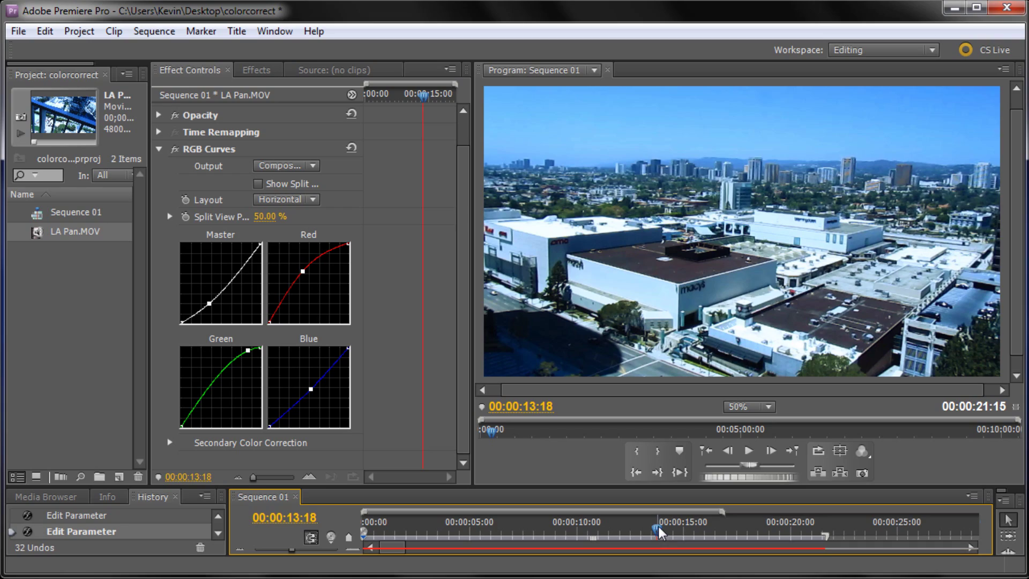
drag(660, 531, 395, 498)
drag(455, 503, 658, 510)
click(227, 281)
drag(252, 272, 219, 275)
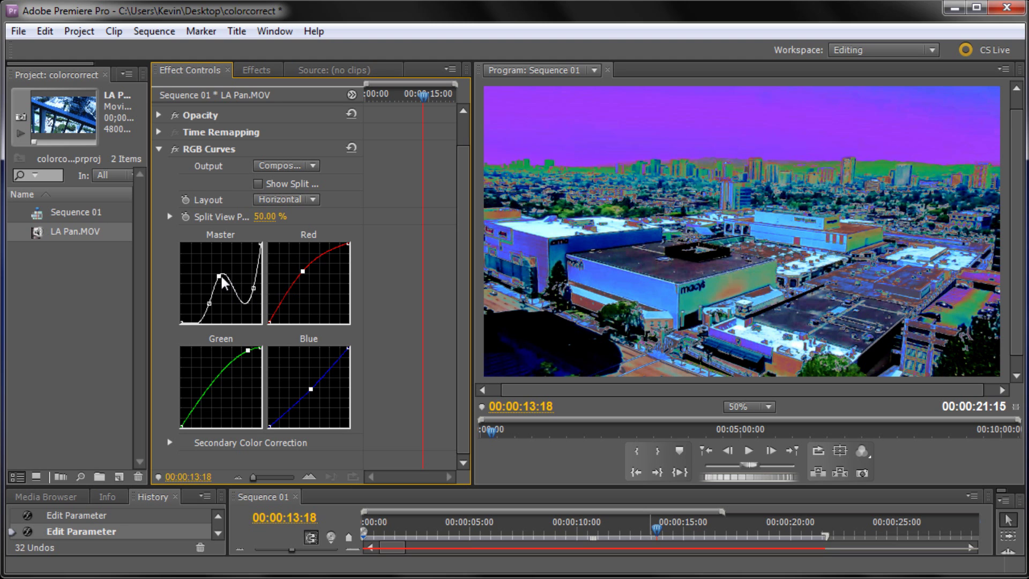
drag(221, 276, 209, 304)
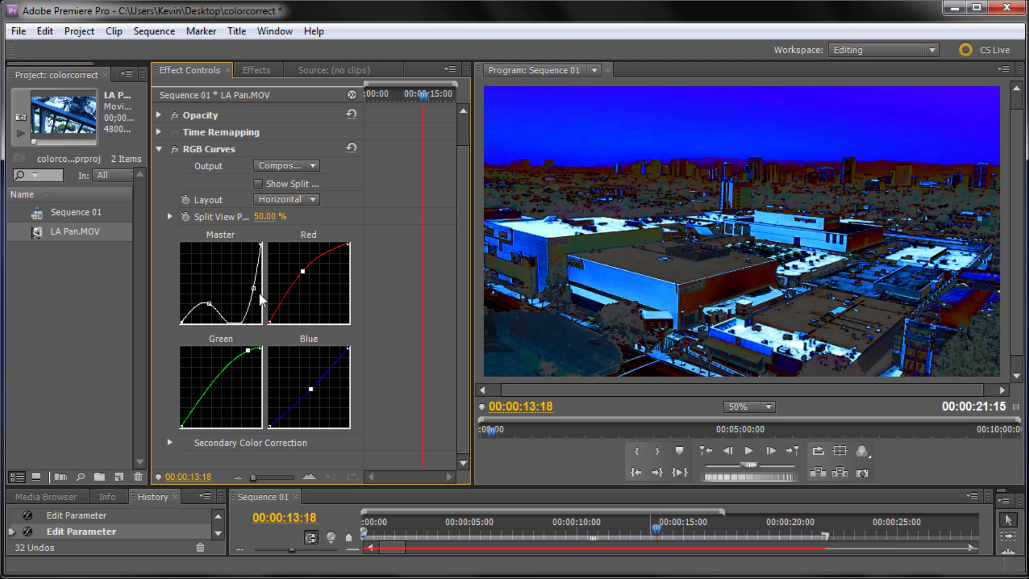
drag(252, 287, 134, 269)
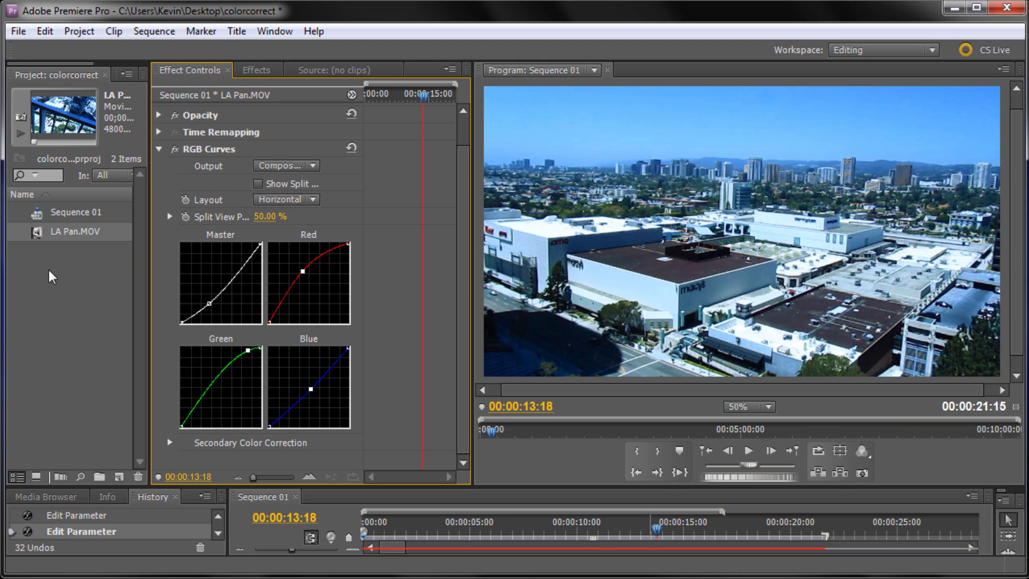
- Review the corrected clip at 00:00:16:20 and 00:00:09:17, and return the playhead to 00:00:13:18
drag(658, 529, 722, 522)
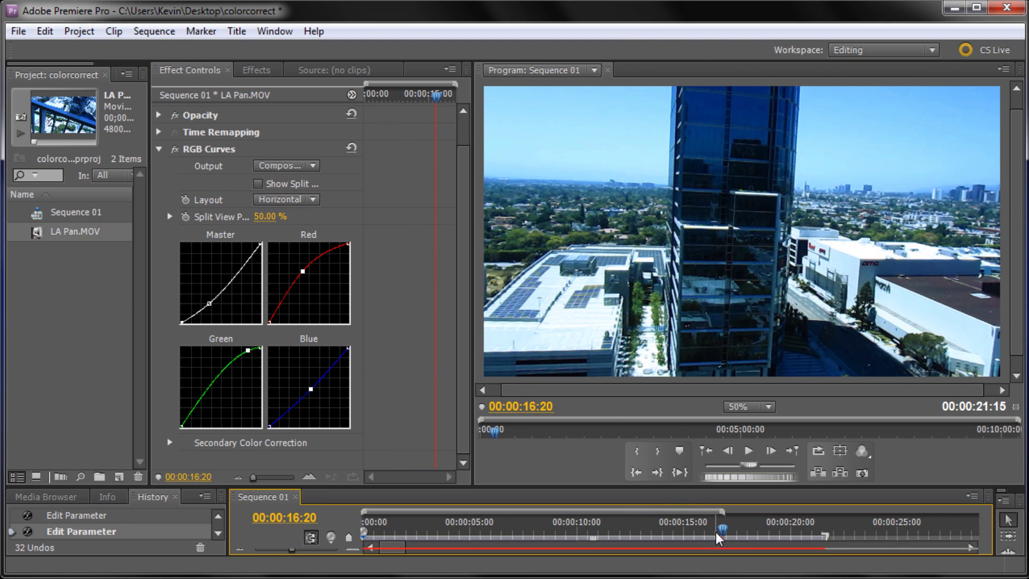
drag(727, 528, 569, 527)
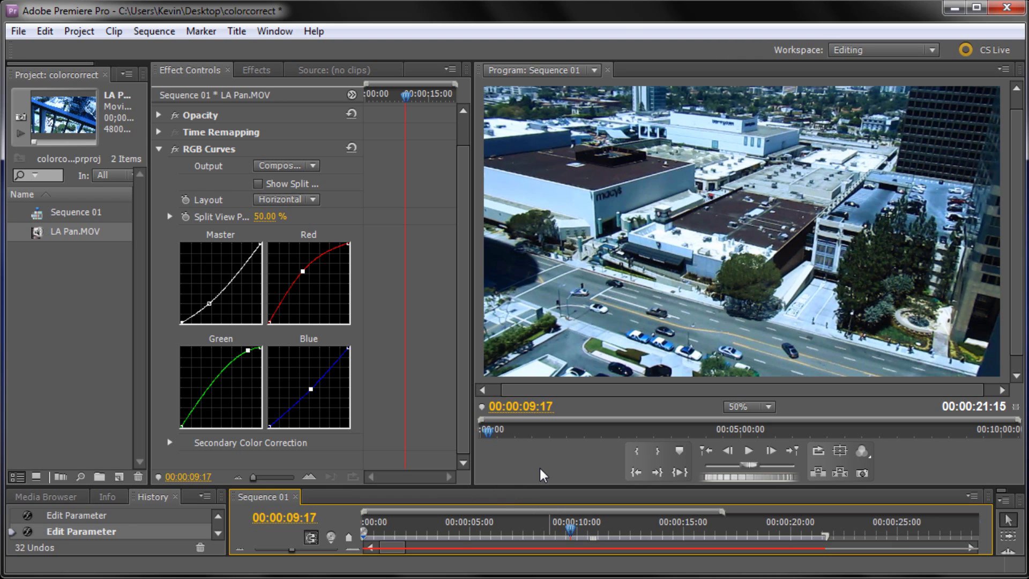
drag(565, 529, 654, 506)
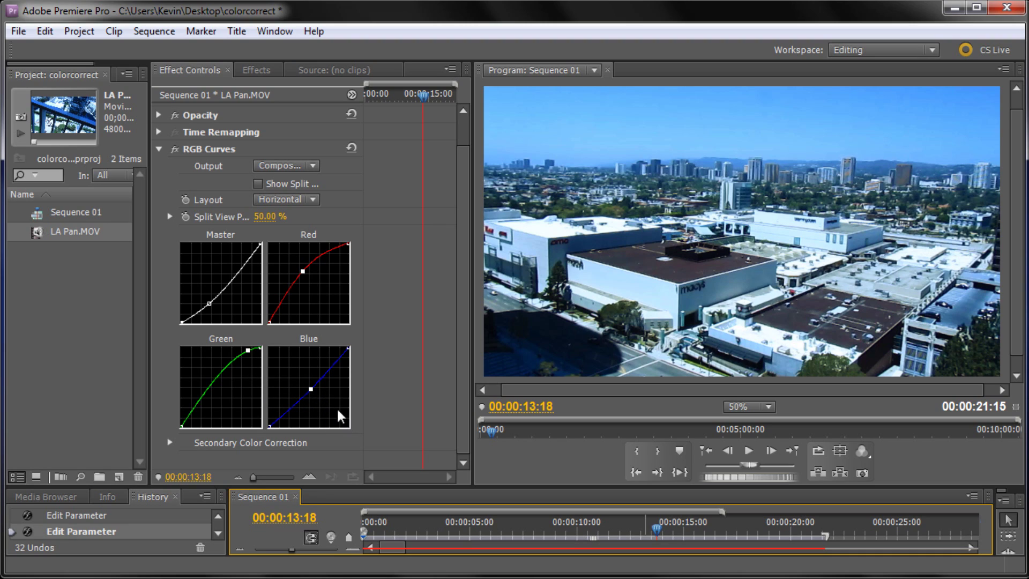
- Save the adjusted RGB Curves effect as a Scale-type preset named "LA Color"
click(310, 386)
right_click(200, 151)
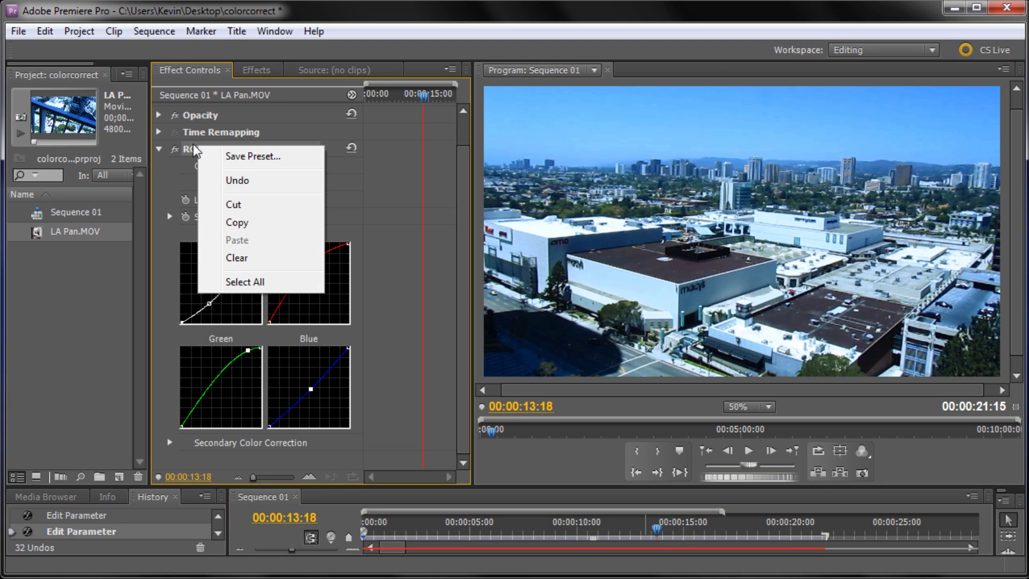
click(184, 154)
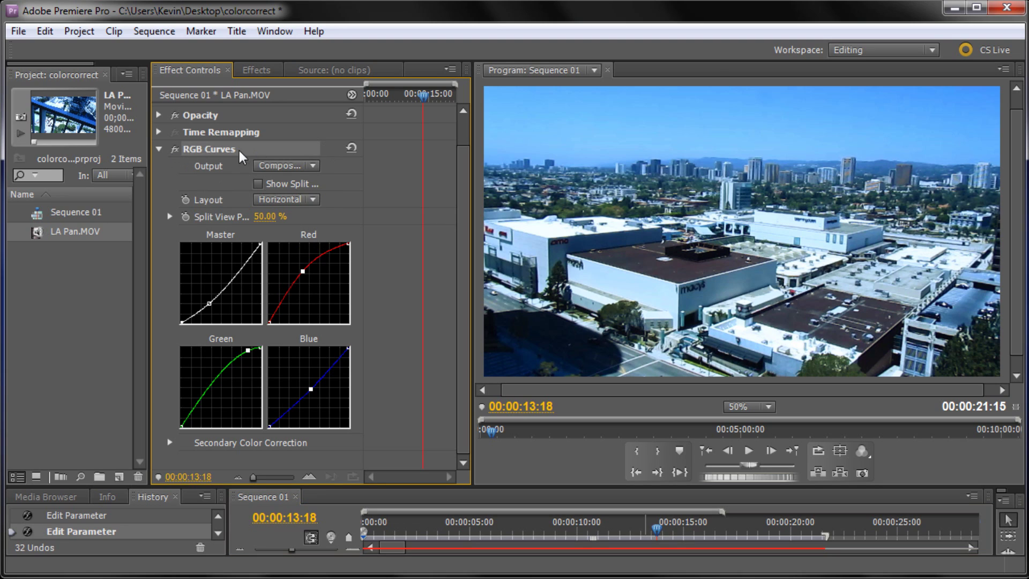
right_click(222, 160)
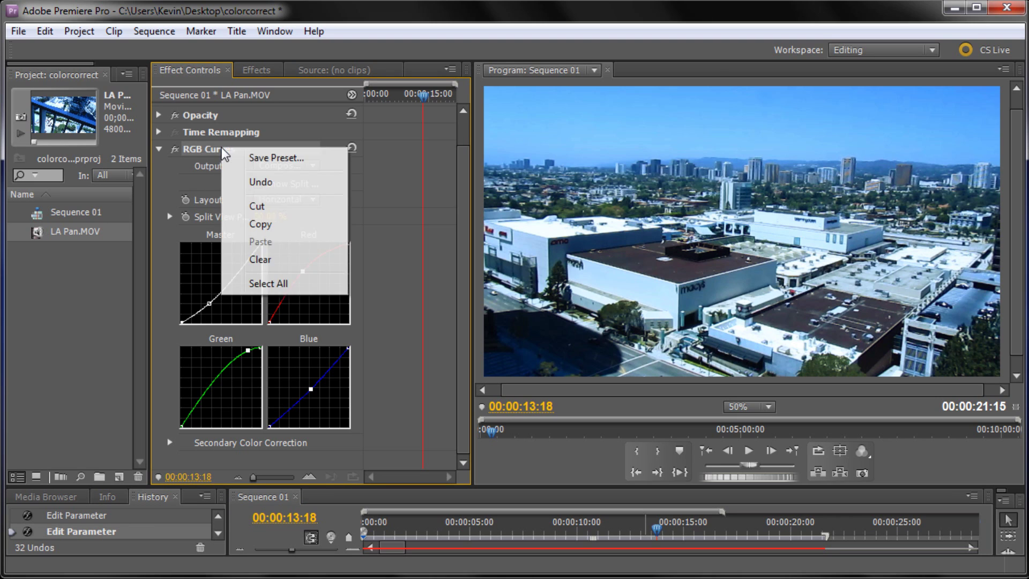
click(259, 159)
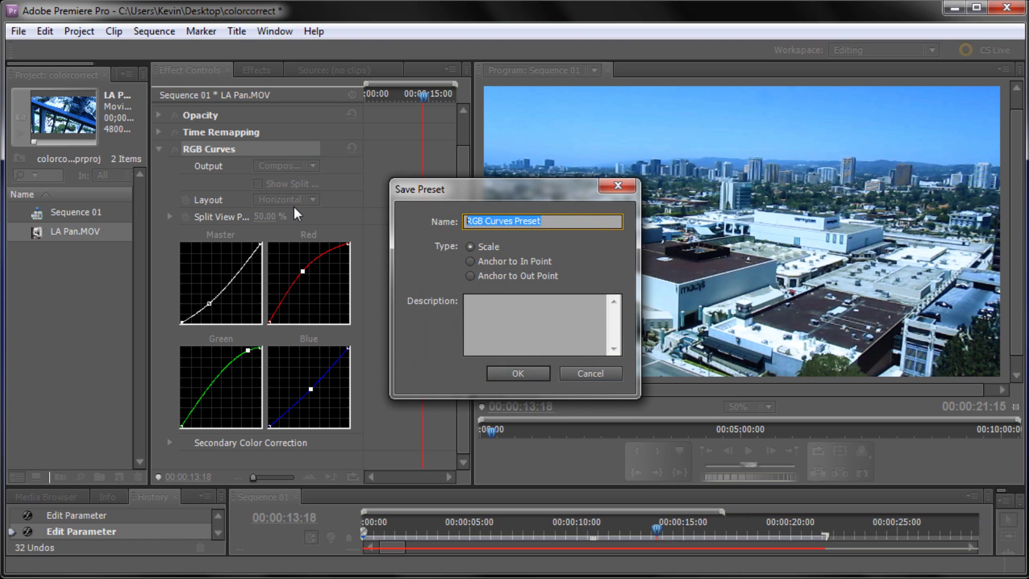
text(L)
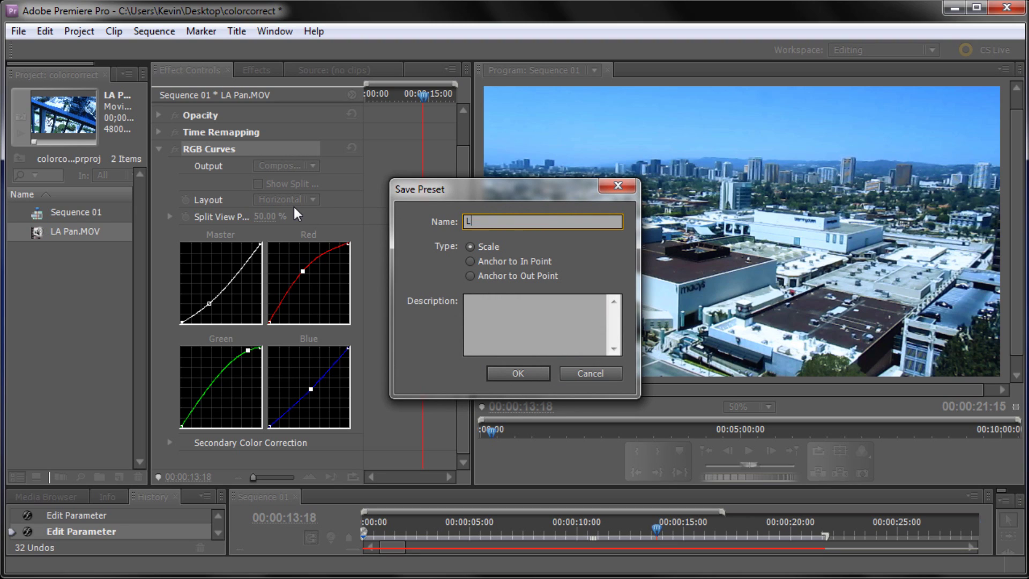
text(A Color)
click(530, 368)
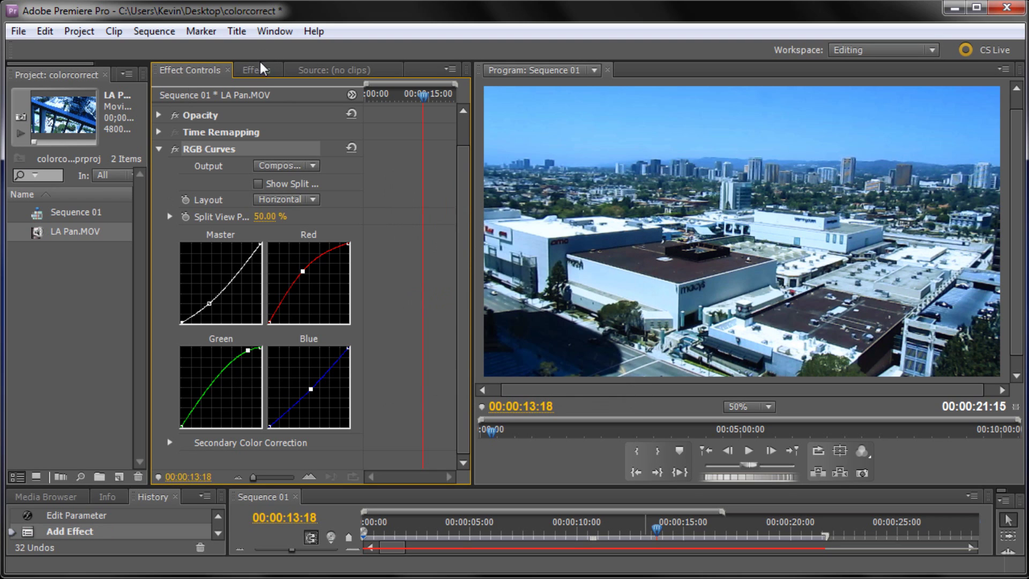
- Collapse the video effects list, select the LA Color preset in the Presets folder, and enlarge the timeline to reveal the clip
click(254, 72)
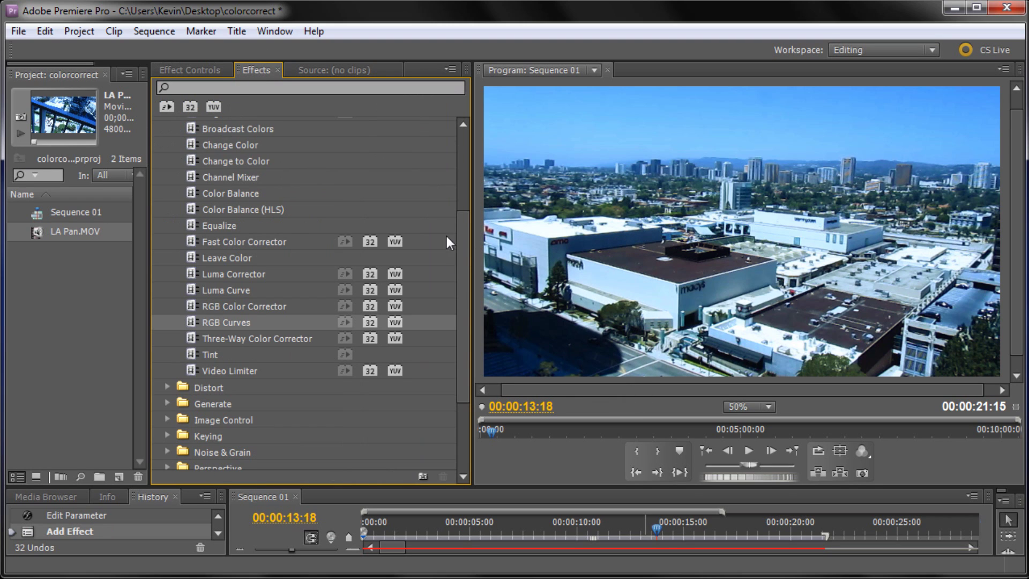
scroll(456, 214, up, 5)
click(167, 214)
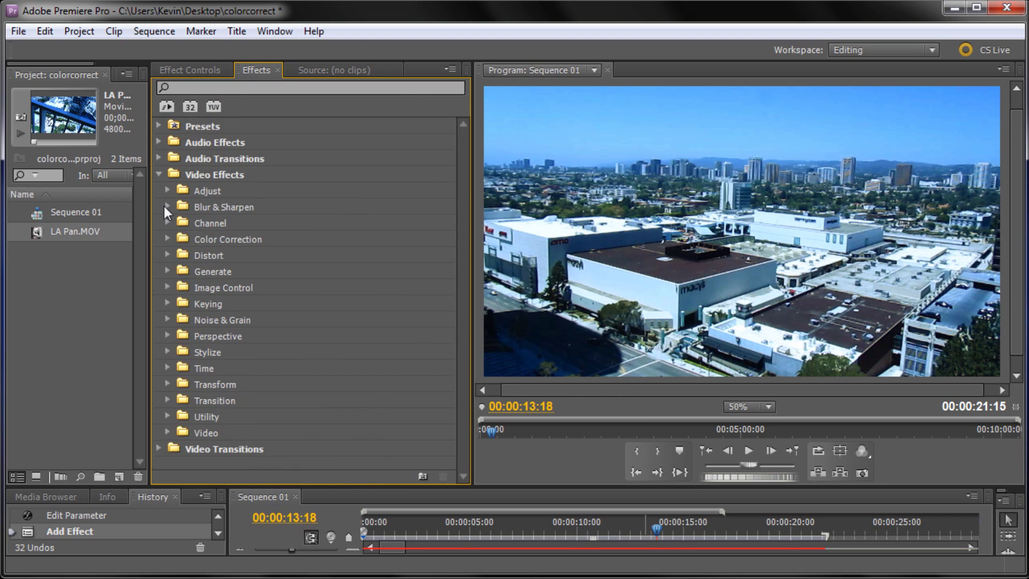
click(159, 174)
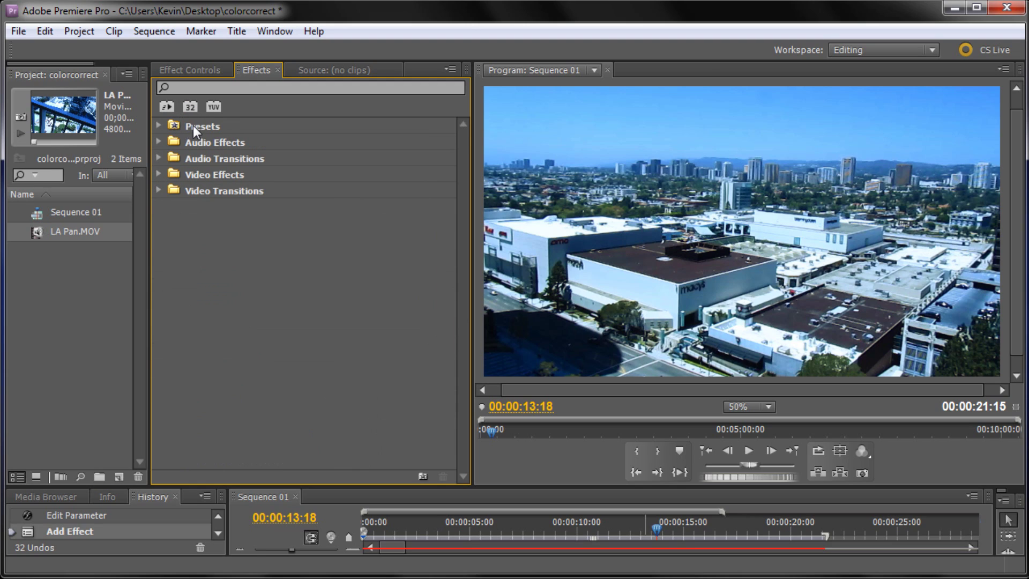
click(157, 126)
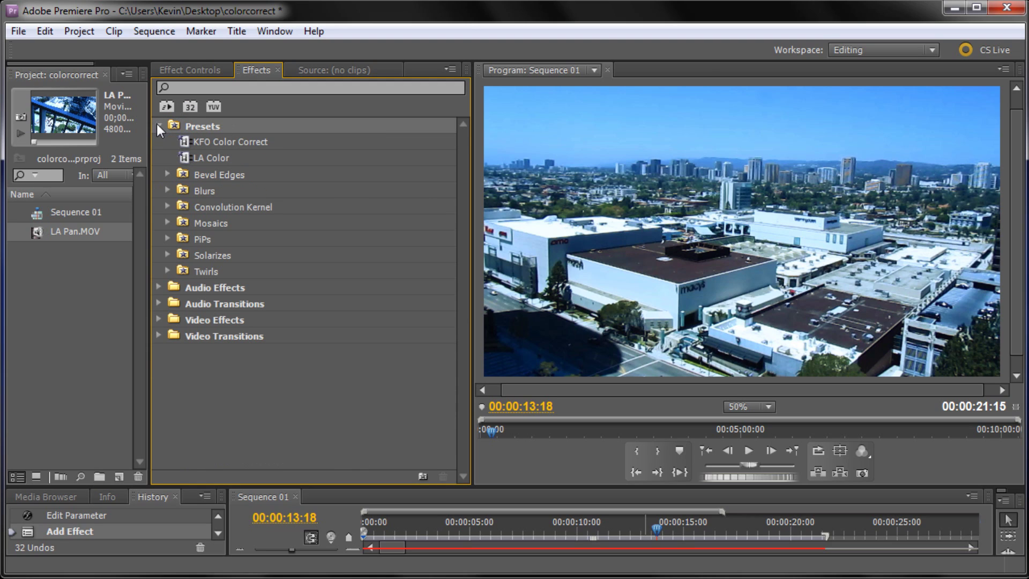
click(194, 160)
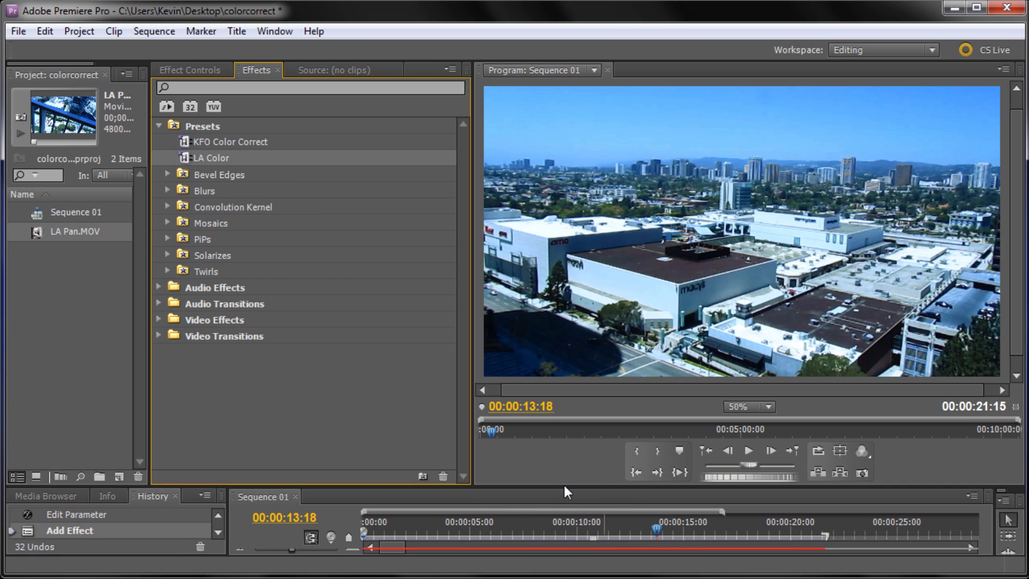
drag(564, 484, 578, 393)
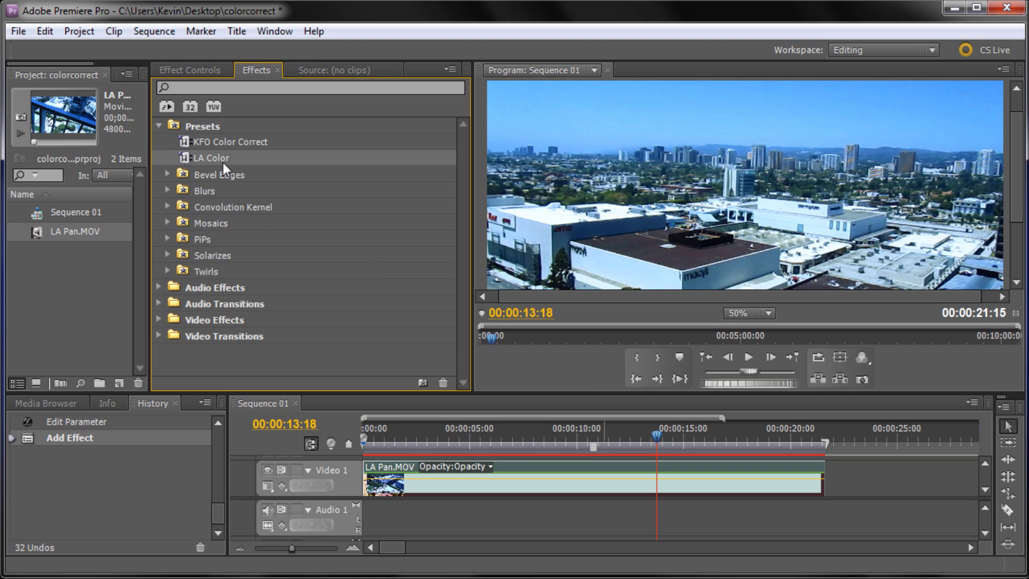